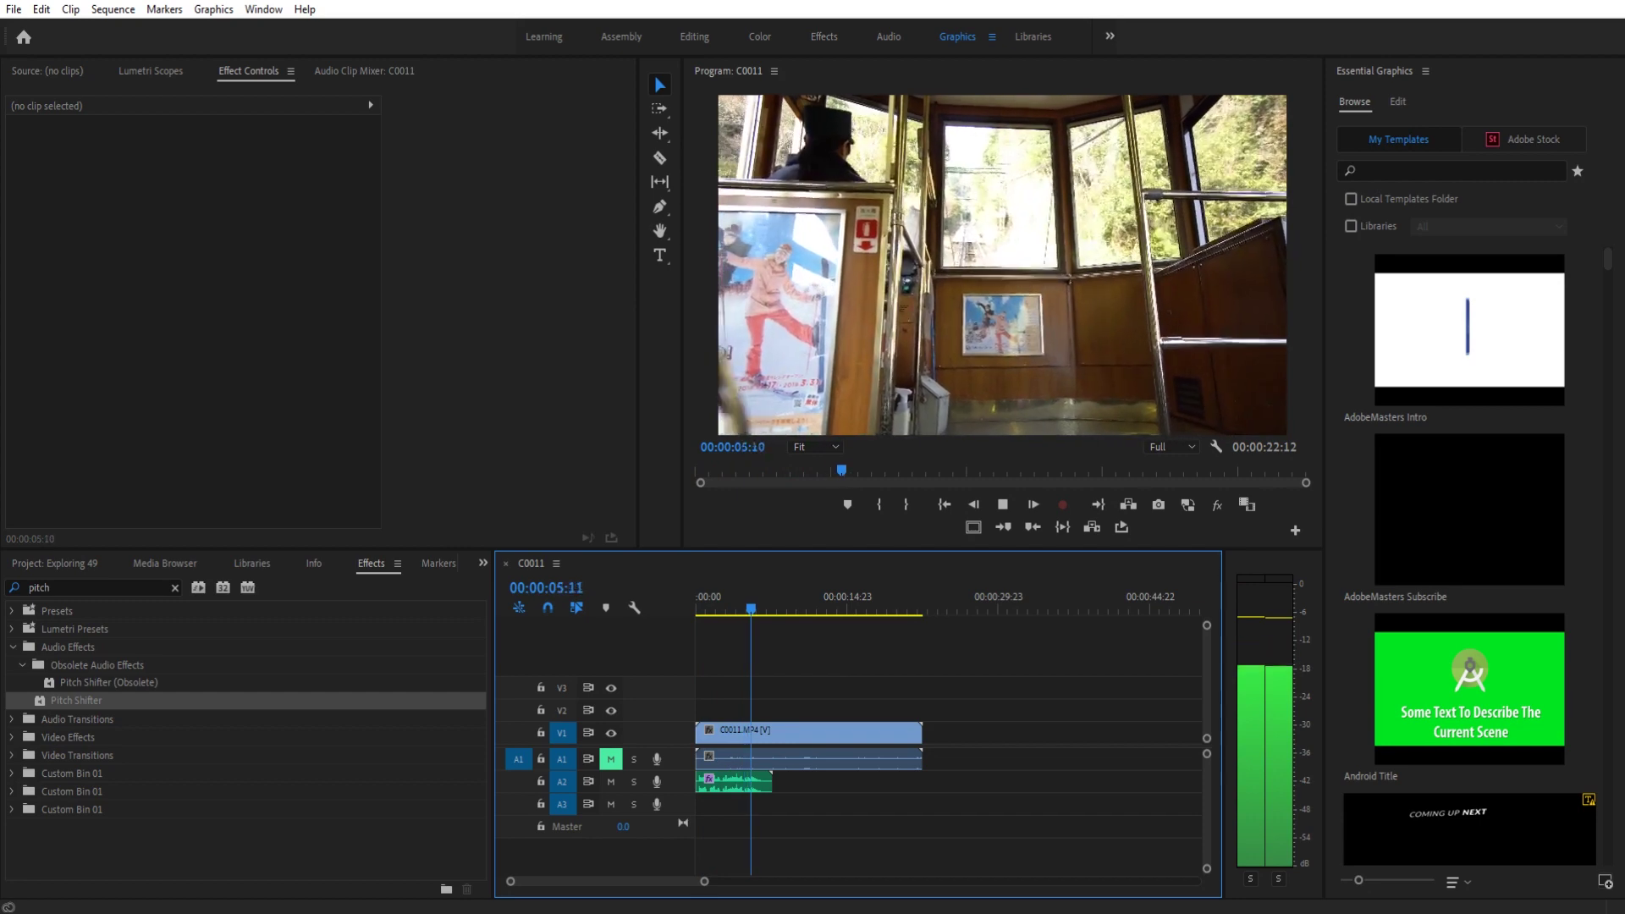
Select C0011.MP4, then the Audio 2_2.wav clip on A2, and its existing Pitch Shifter effect
{"action": "left_click", "coordinate": [812, 729]}
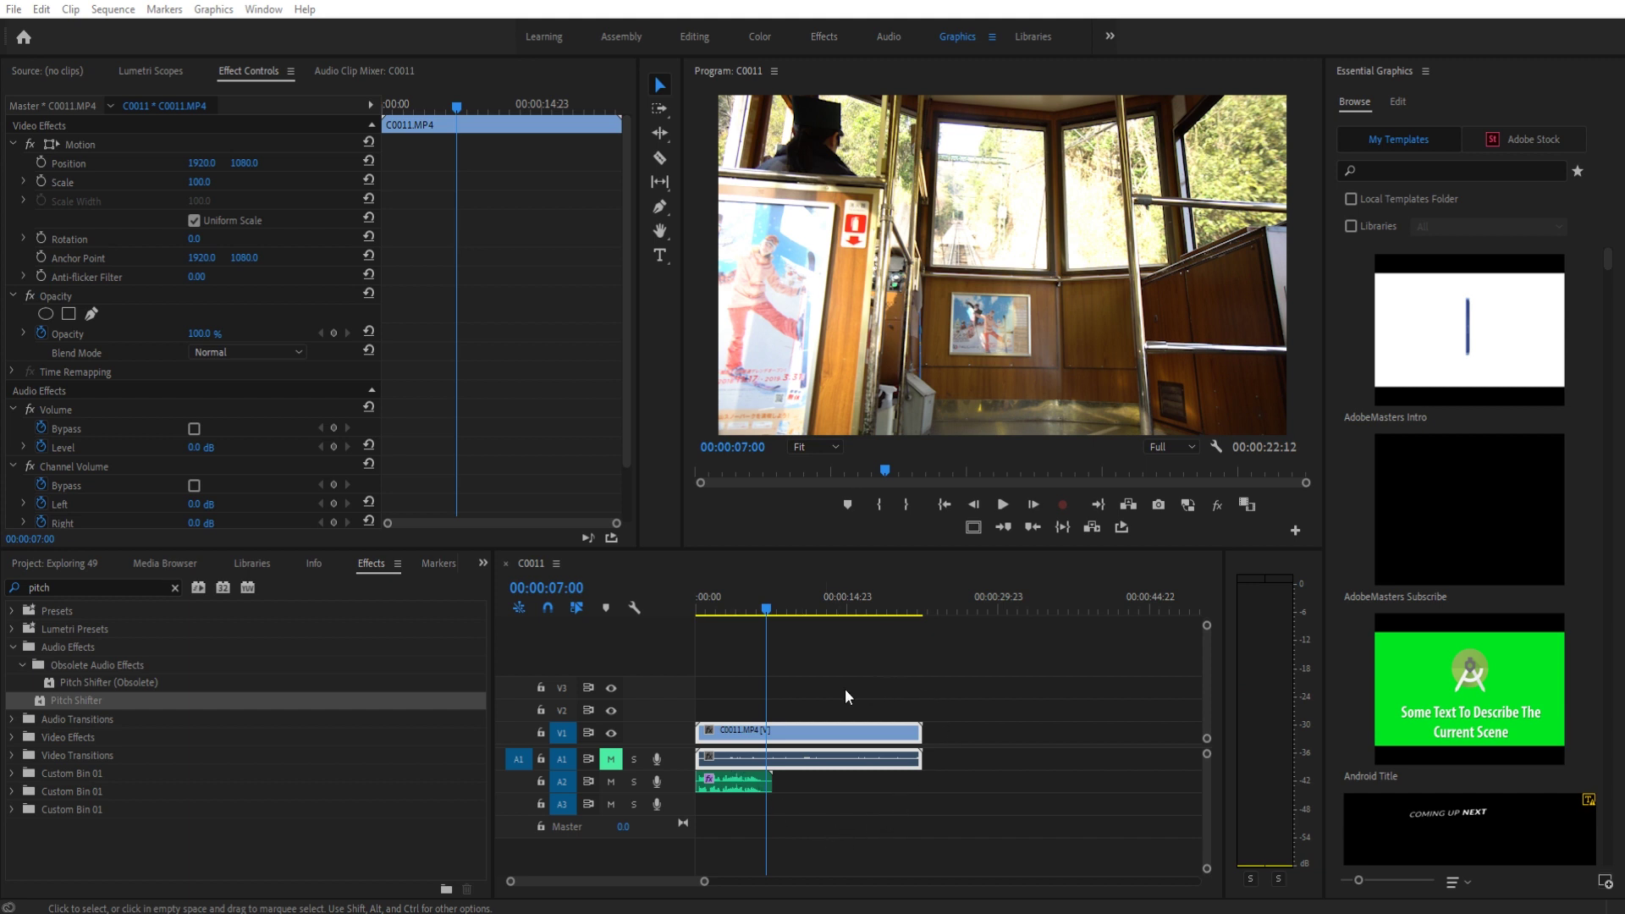
{"action": "left_click", "coordinate": [724, 782]}
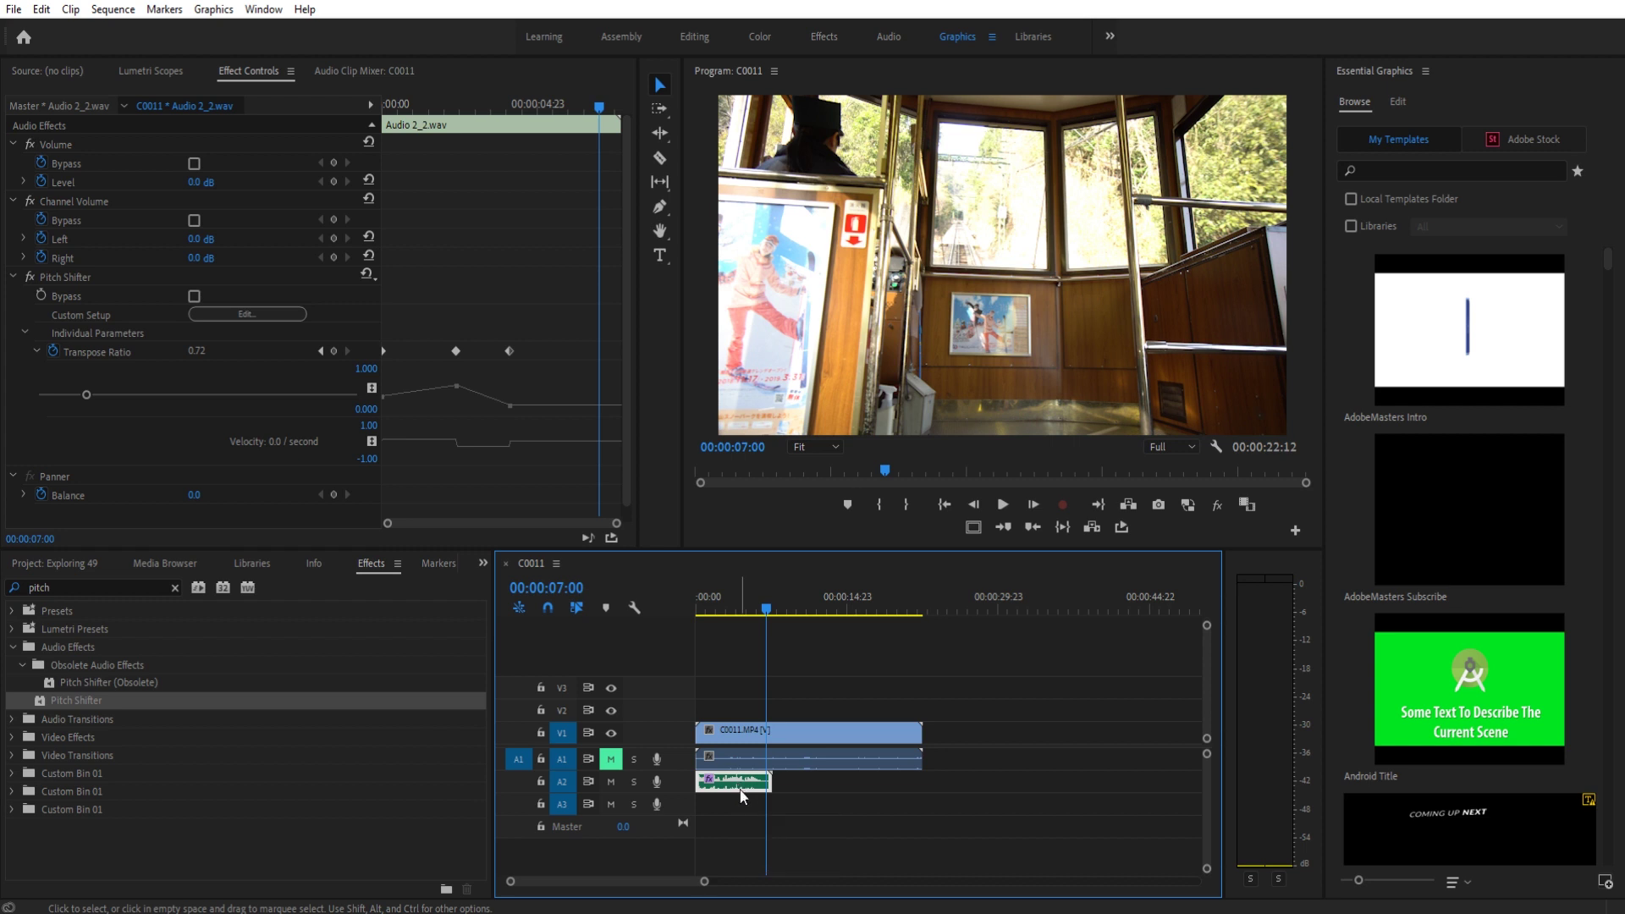
{"action": "left_click", "coordinate": [76, 275]}
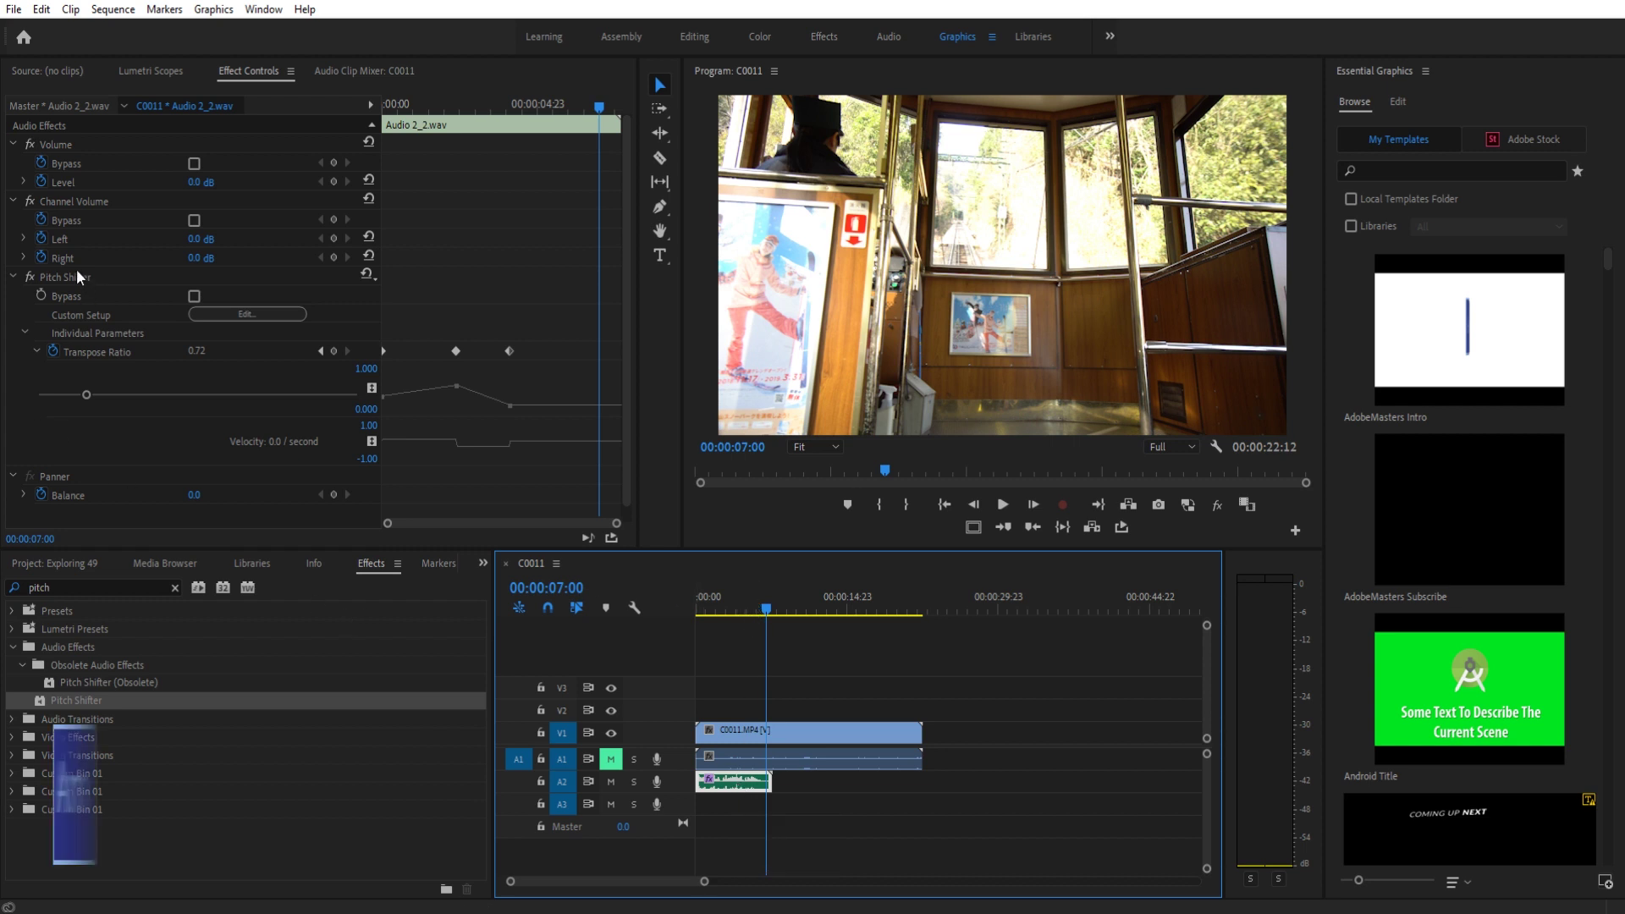
Delete the old Pitch Shifter and apply a fresh Pitch Shifter from Effects to Audio 2_2.wav
{"action": "key", "text": "Delete"}
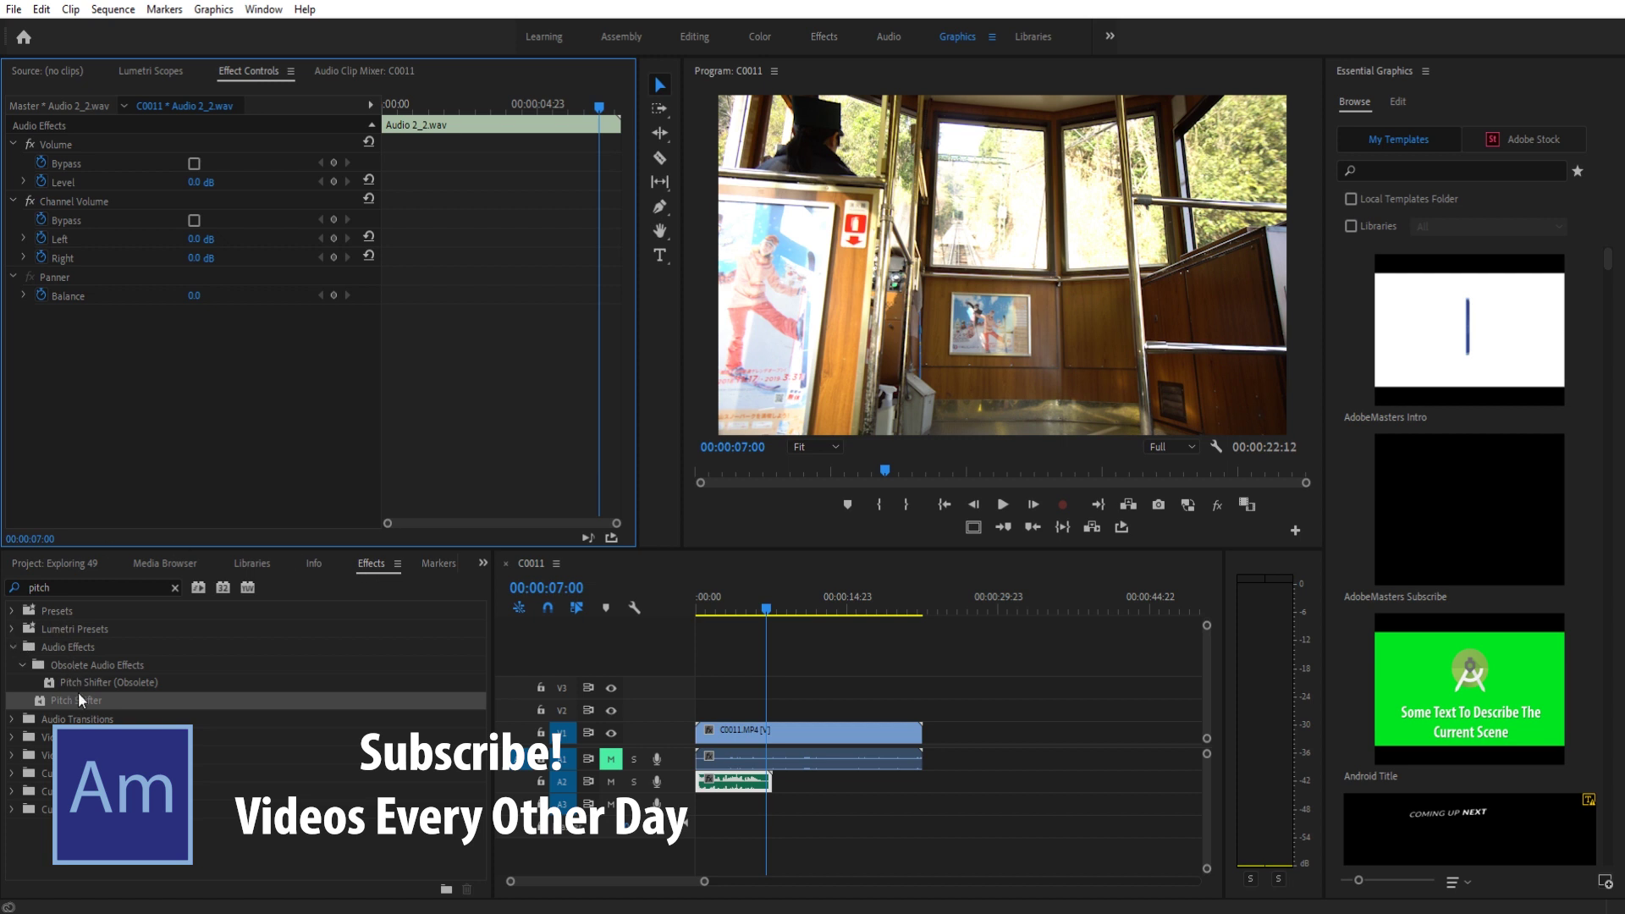
{"action": "left_click", "coordinate": [75, 589]}
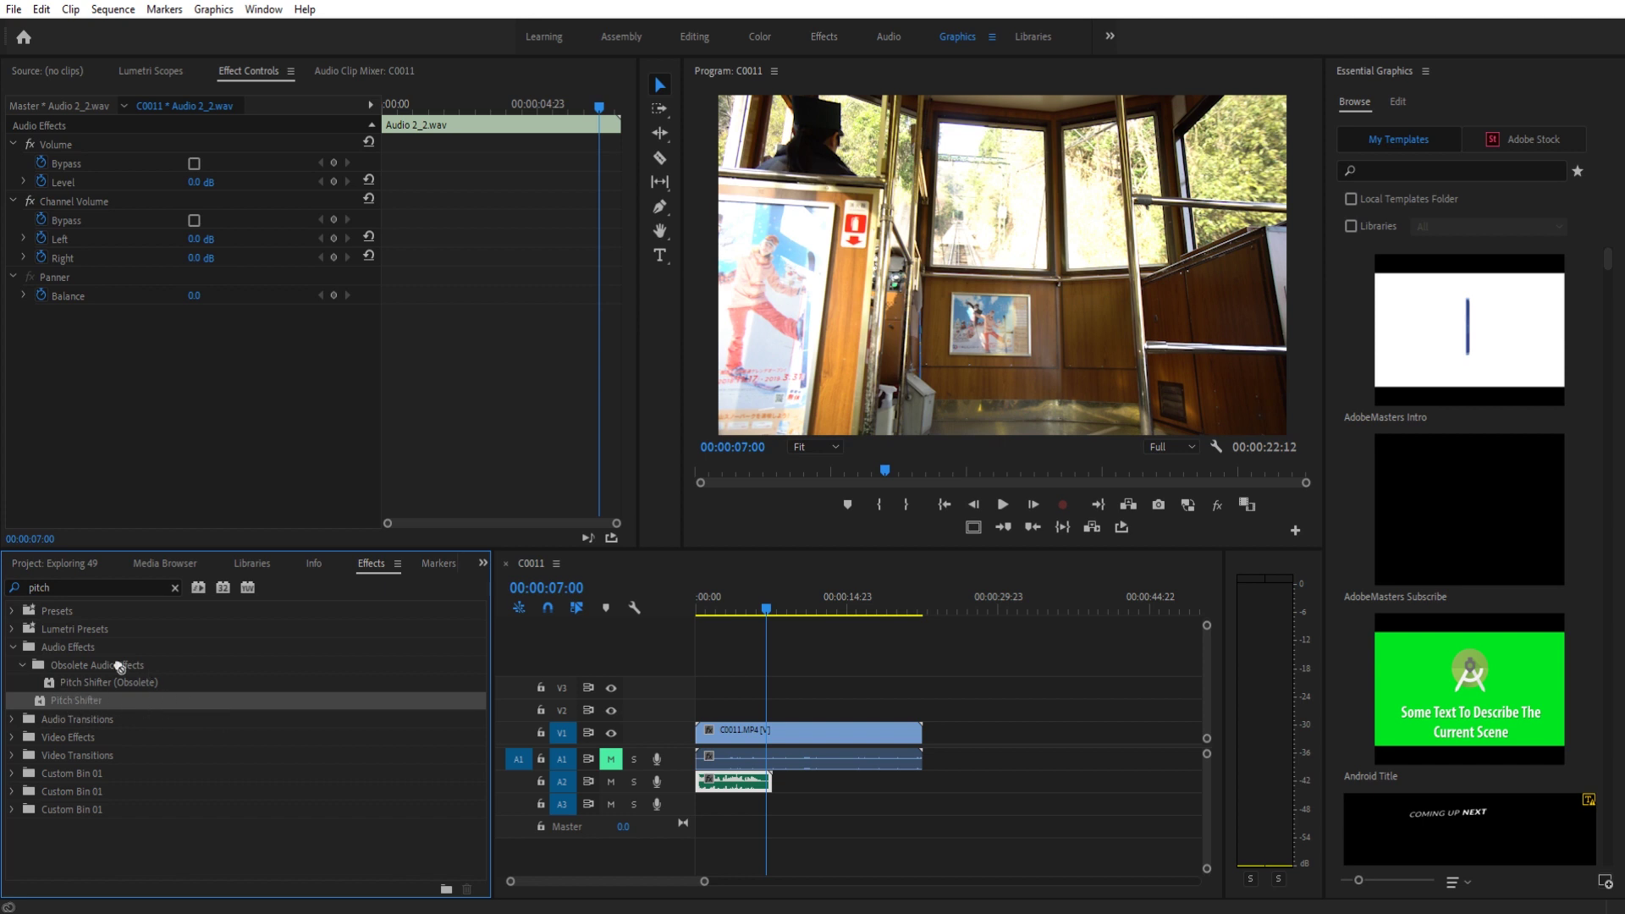
{"action": "left_click_drag", "start_coordinate": [61, 699], "coordinate": [744, 786]}
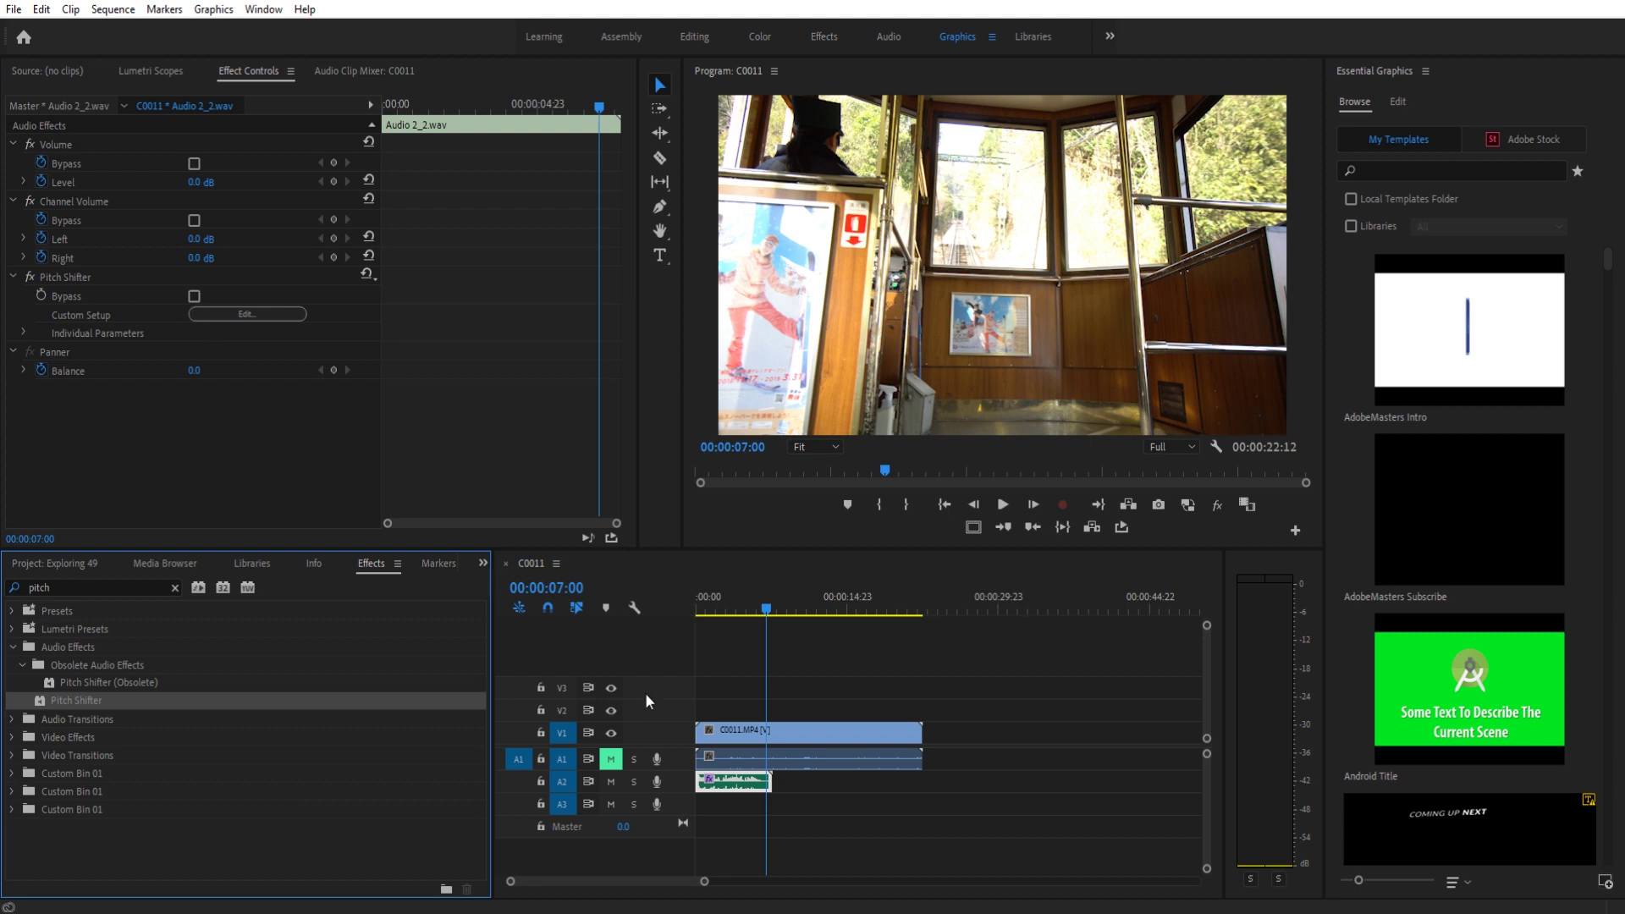
{"action": "left_click", "coordinate": [718, 603]}
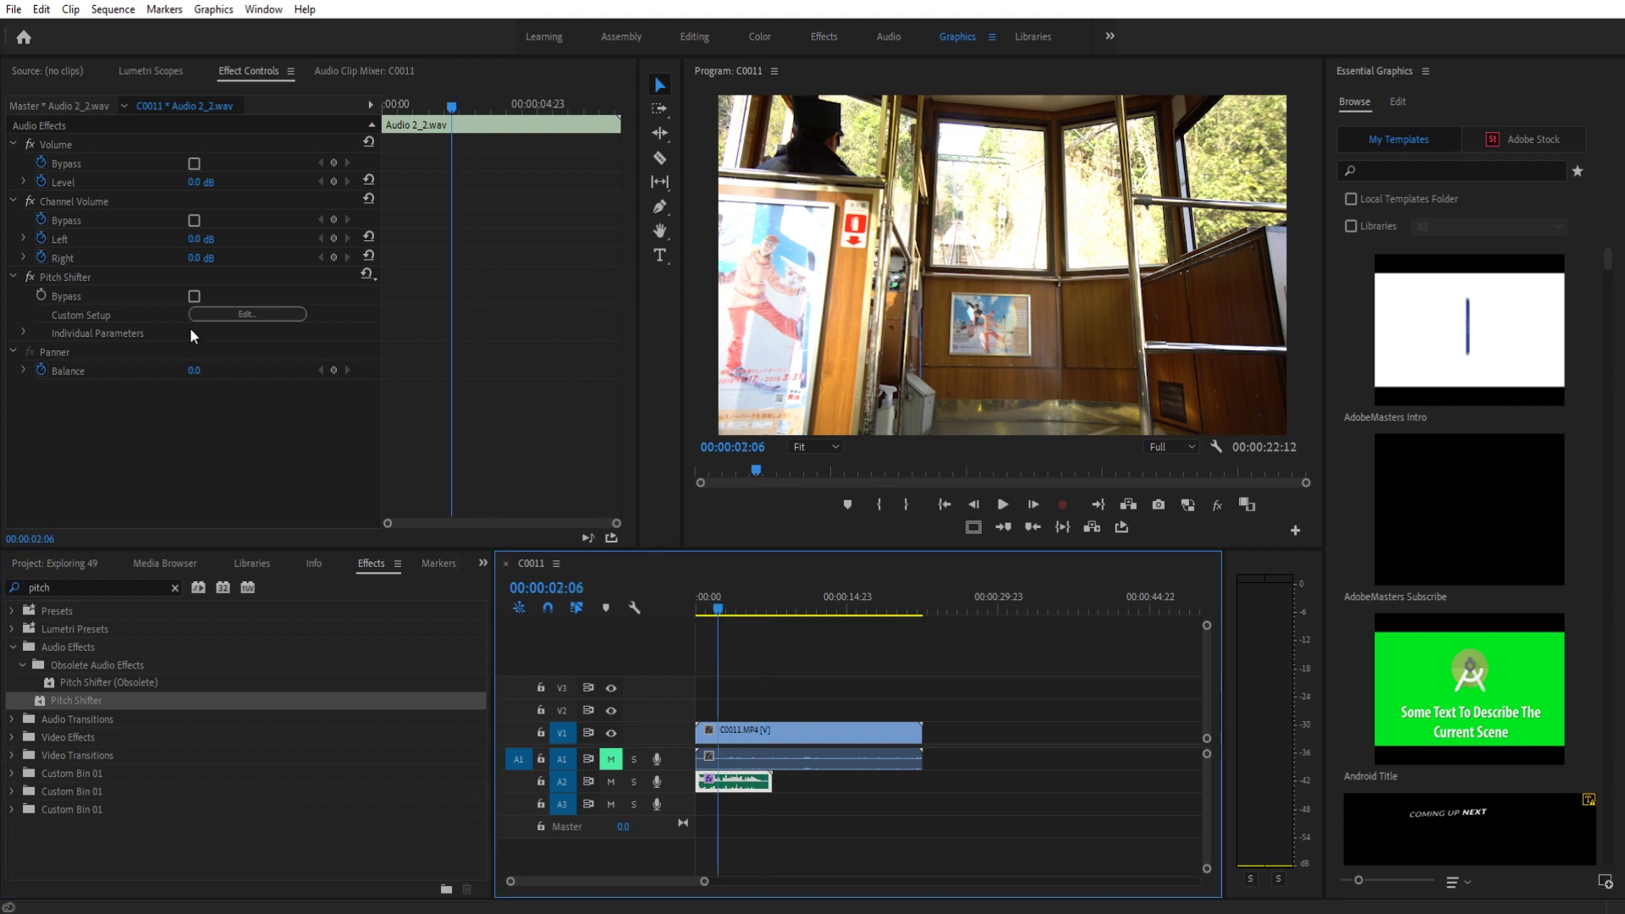
Set Pitch Shifter to High Precision and 2 semitones, trying Cents before returning it near zero
{"action": "left_click", "coordinate": [214, 314]}
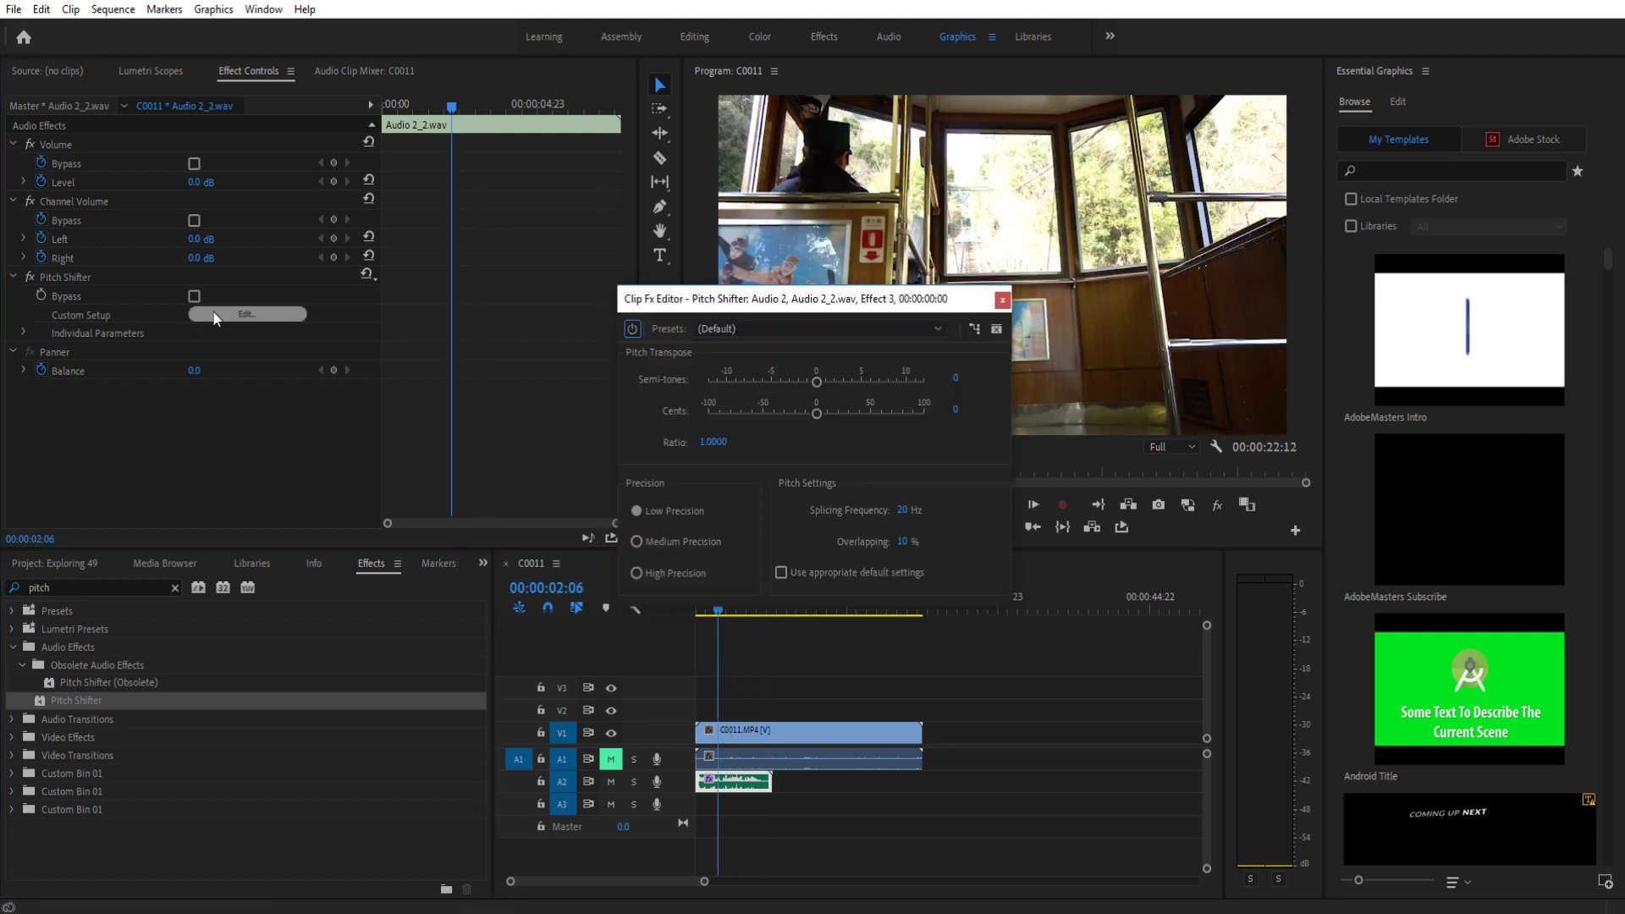
{"action": "left_click", "coordinate": [636, 574]}
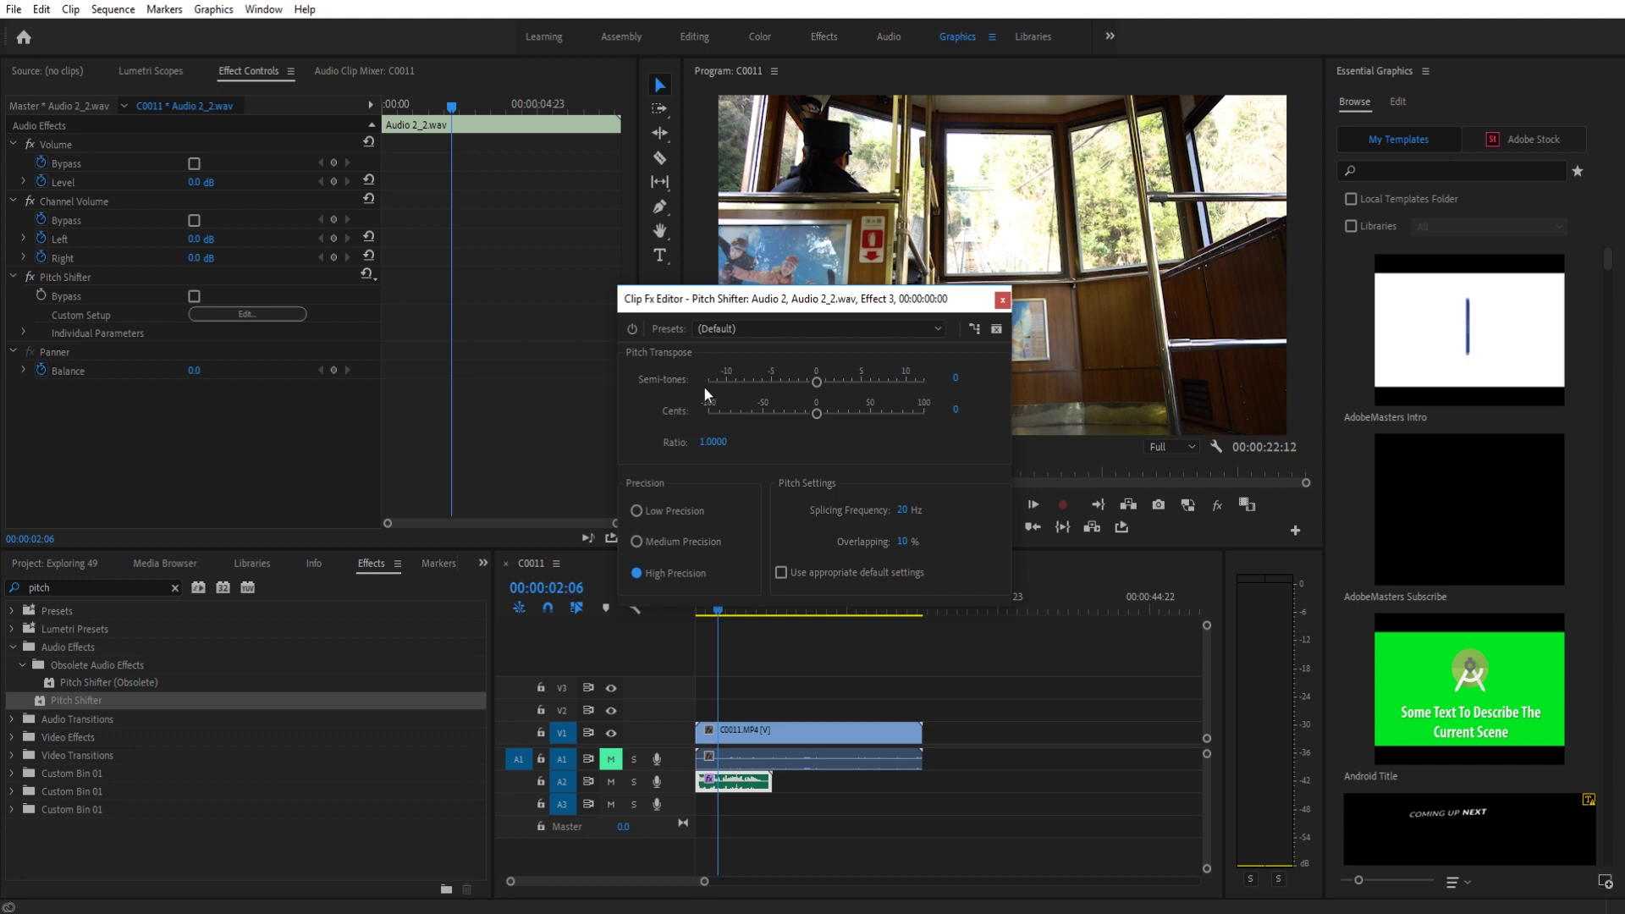
{"action": "left_click_drag", "start_coordinate": [817, 385], "coordinate": [832, 389]}
{"action": "left_click_drag", "start_coordinate": [817, 382], "coordinate": [834, 379]}
{"action": "left_click_drag", "start_coordinate": [817, 415], "coordinate": [848, 413]}
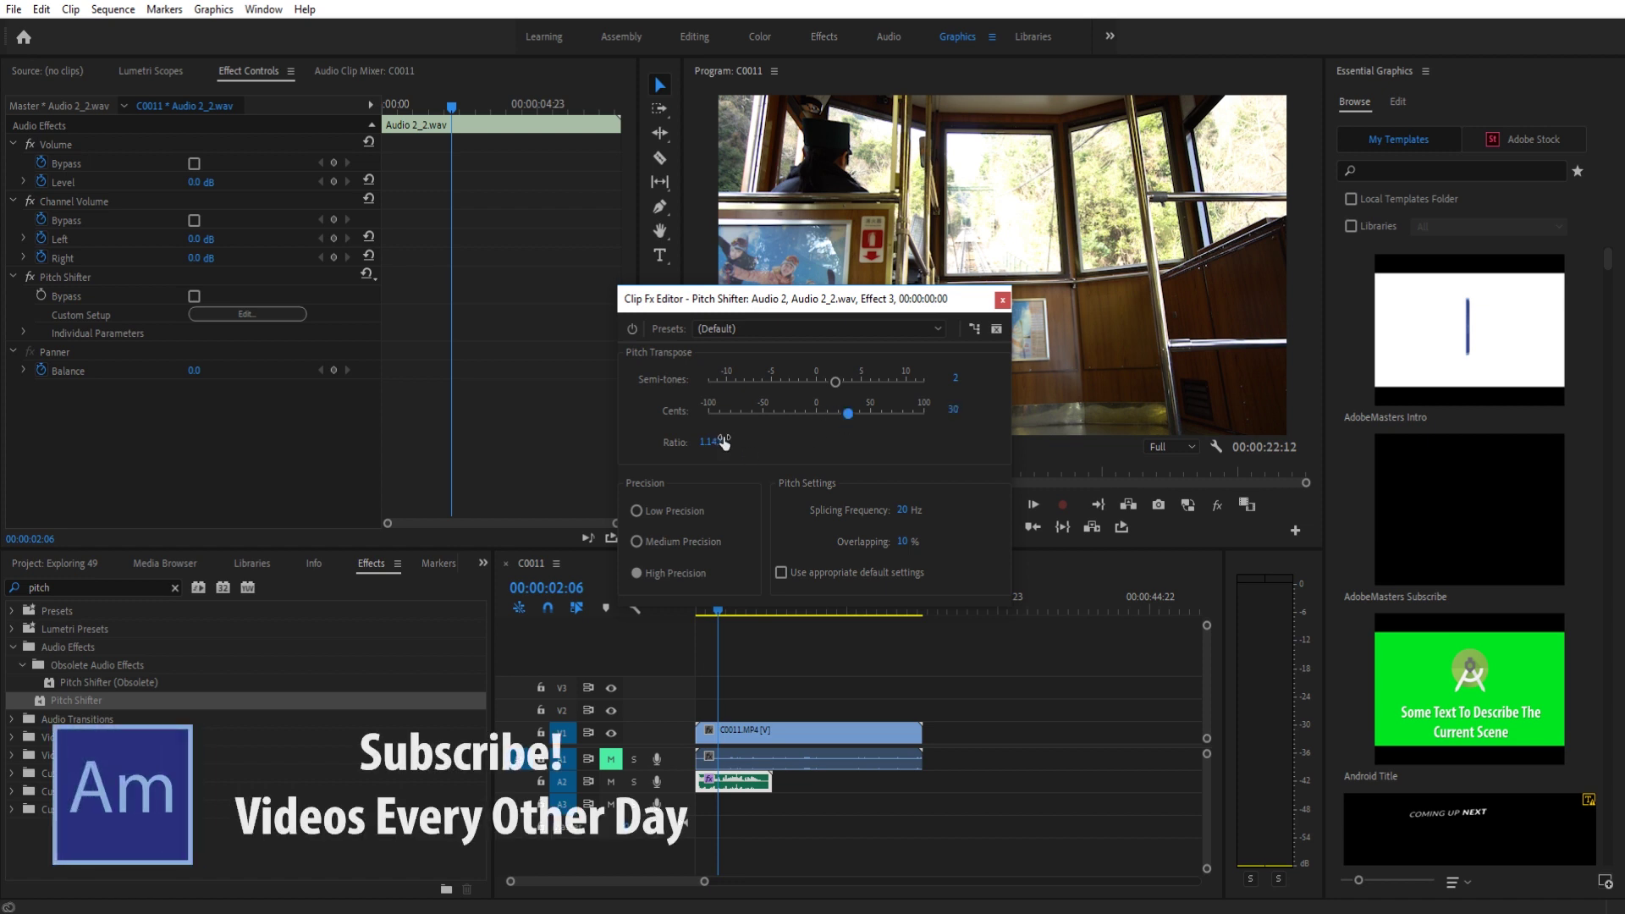
{"action": "left_click", "coordinate": [860, 411]}
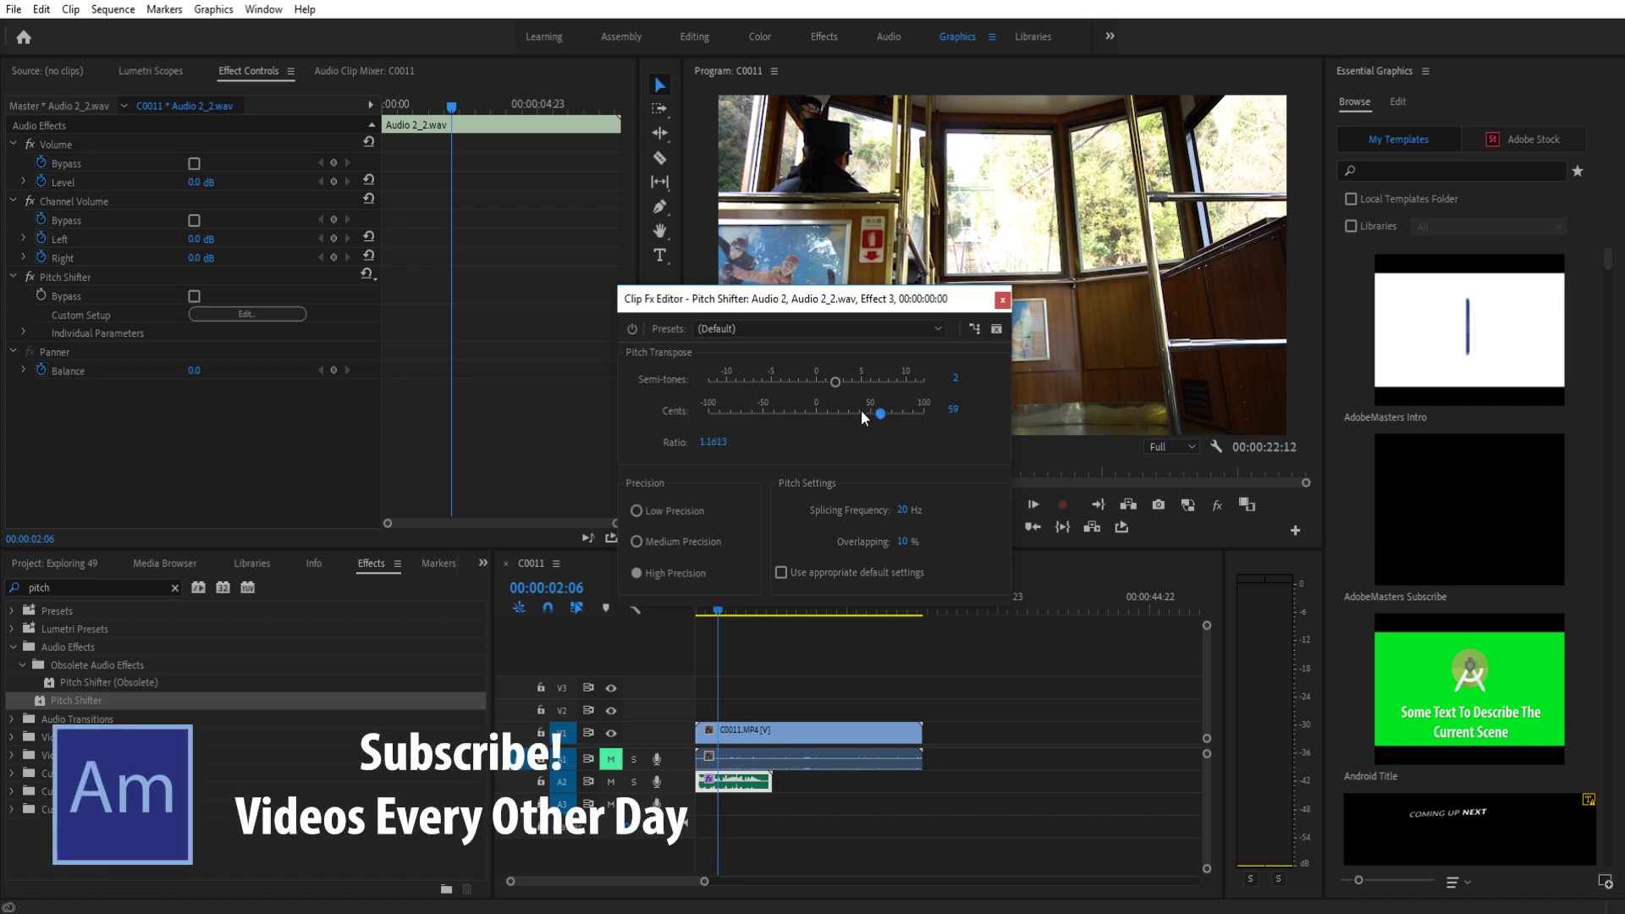
{"action": "left_click_drag", "start_coordinate": [878, 412], "coordinate": [814, 418]}
Audition the voice at +6 and -6 semitones, then nudge the pitch to -5 semitones
{"action": "left_click_drag", "start_coordinate": [834, 381], "coordinate": [873, 383]}
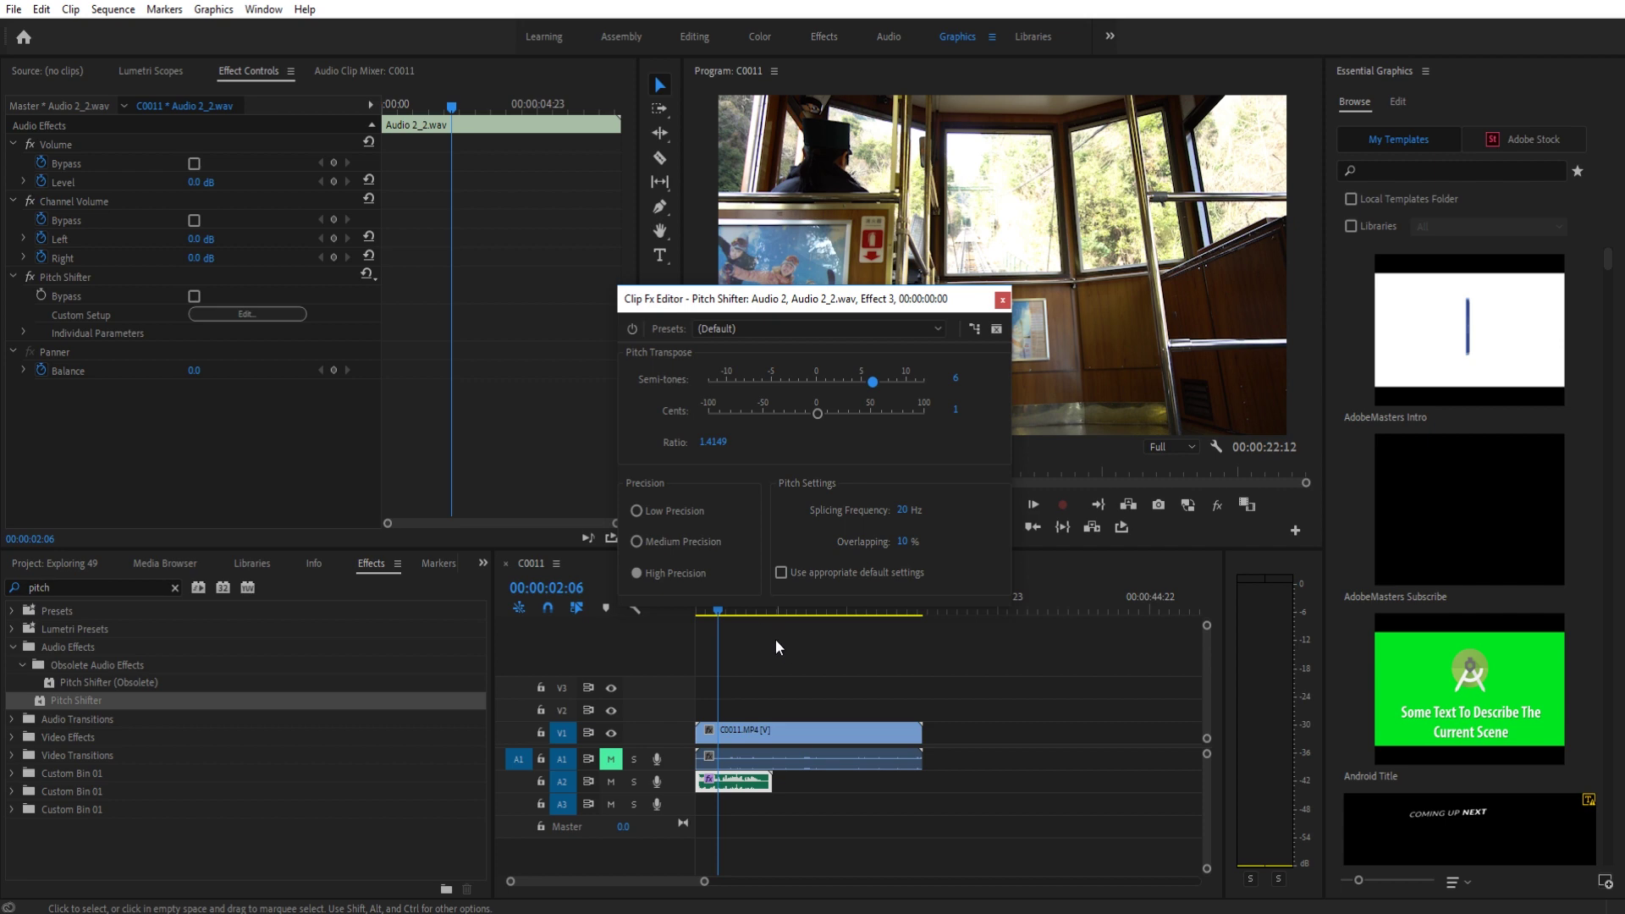
{"action": "key", "text": "space"}
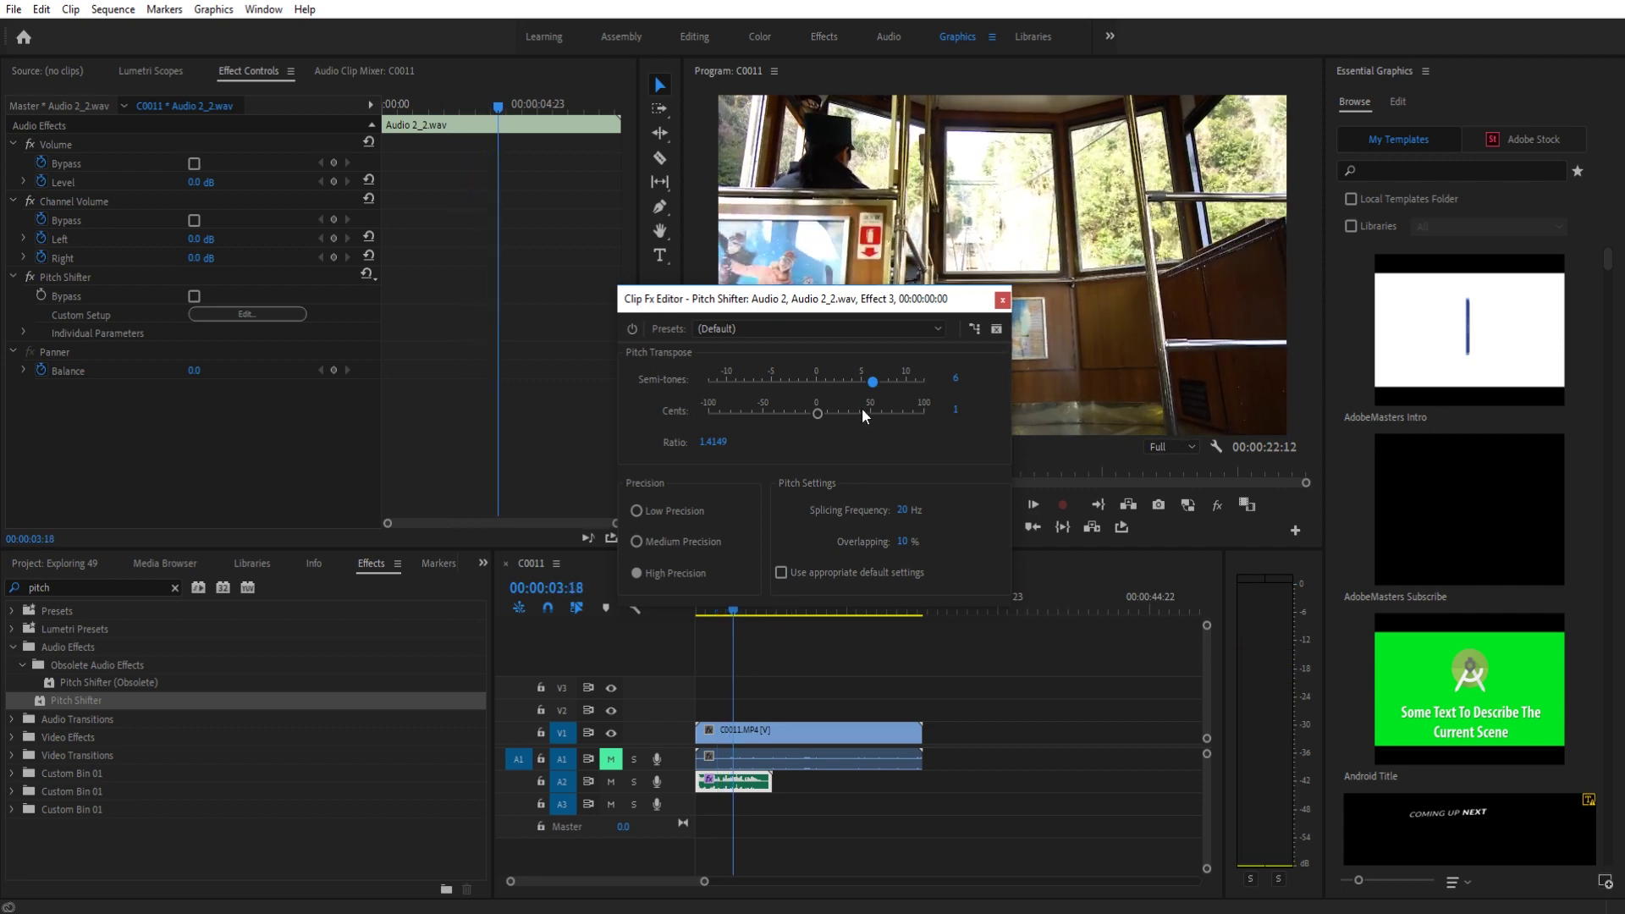
{"action": "left_click_drag", "start_coordinate": [876, 379], "coordinate": [759, 382]}
{"action": "key", "text": "space"}
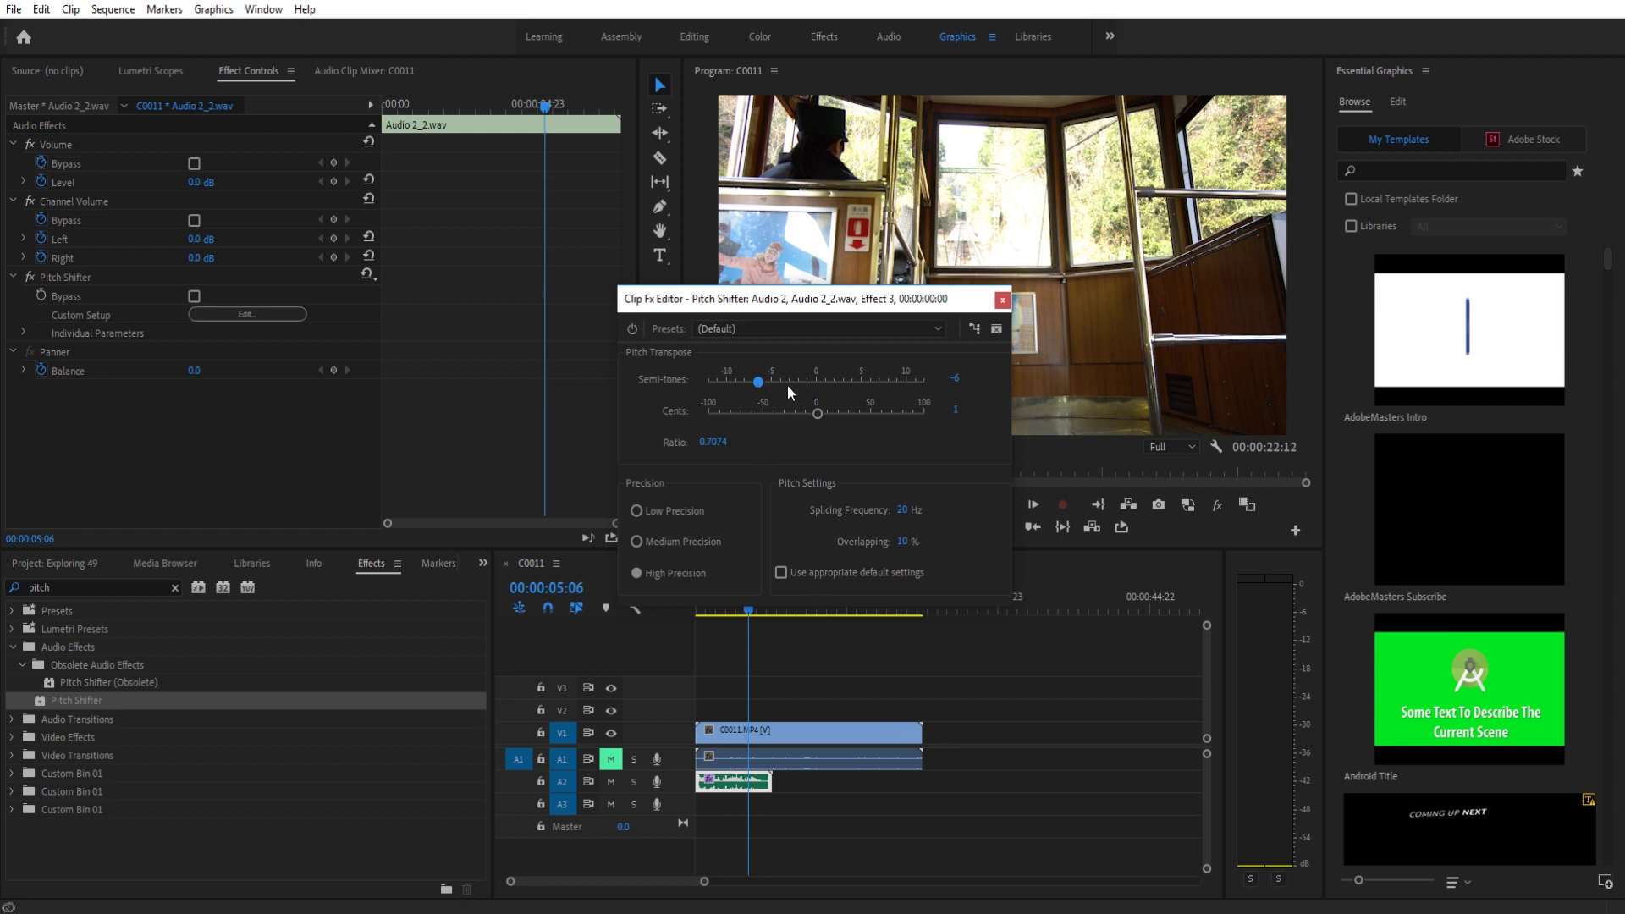
{"action": "left_click_drag", "start_coordinate": [765, 385], "coordinate": [785, 383]}
Close the pitch editor, return to the clip start and reveal the Transpose Ratio parameter
{"action": "left_click", "coordinate": [1003, 299]}
{"action": "left_click_drag", "start_coordinate": [749, 610], "coordinate": [571, 593]}
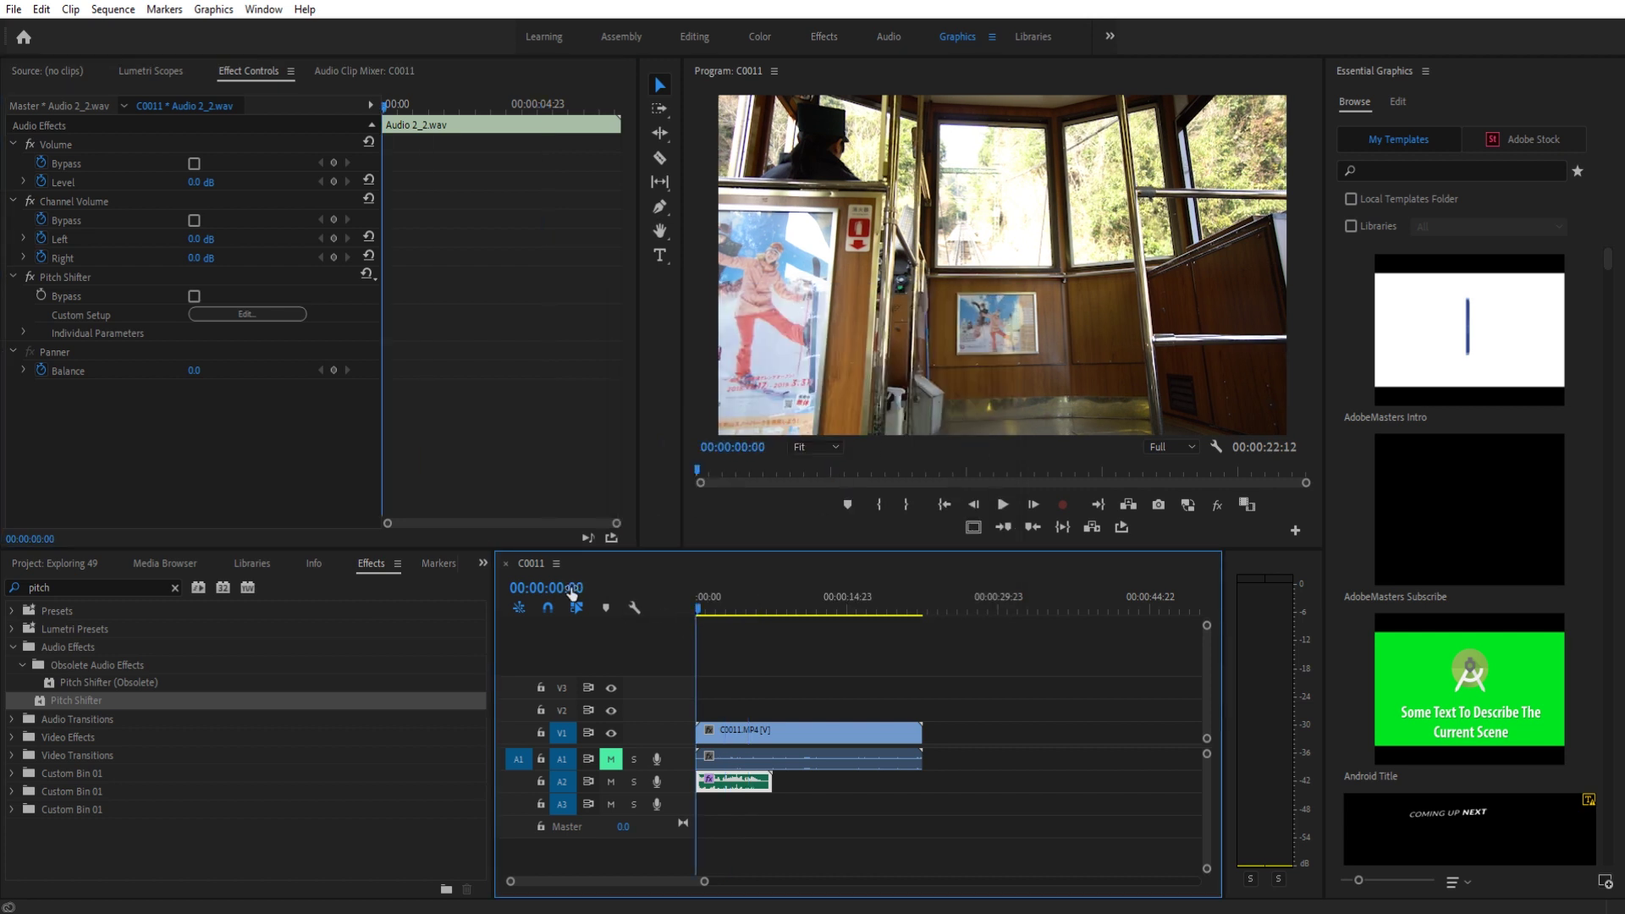
{"action": "left_click", "coordinate": [22, 333]}
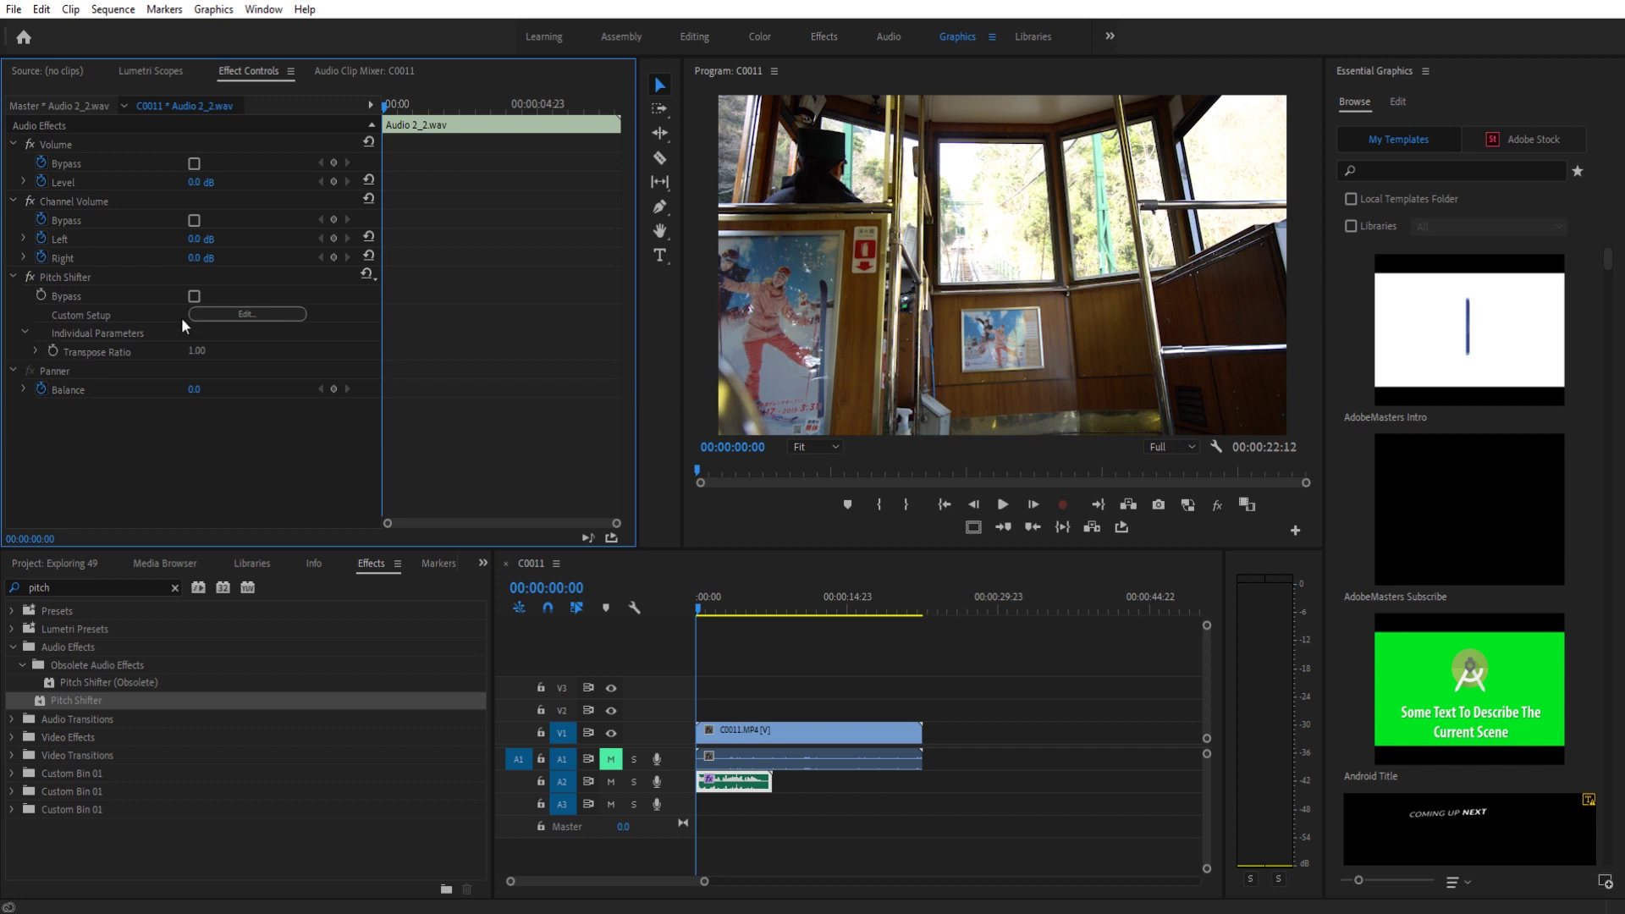
{"action": "left_click", "coordinate": [246, 314]}
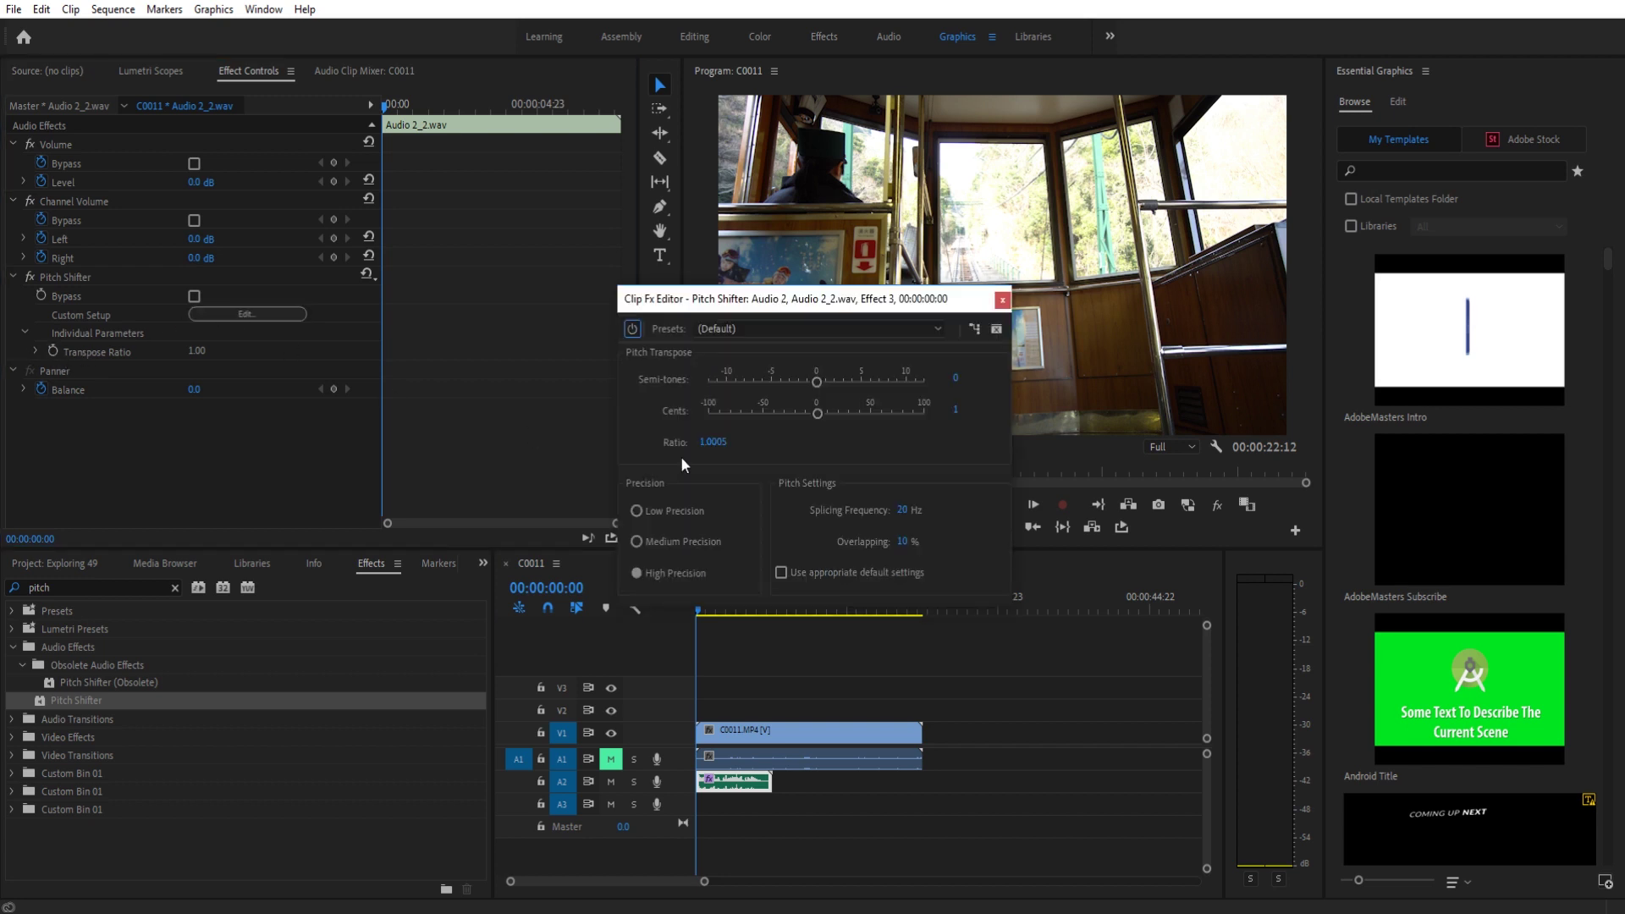
{"action": "left_click", "coordinate": [1002, 300]}
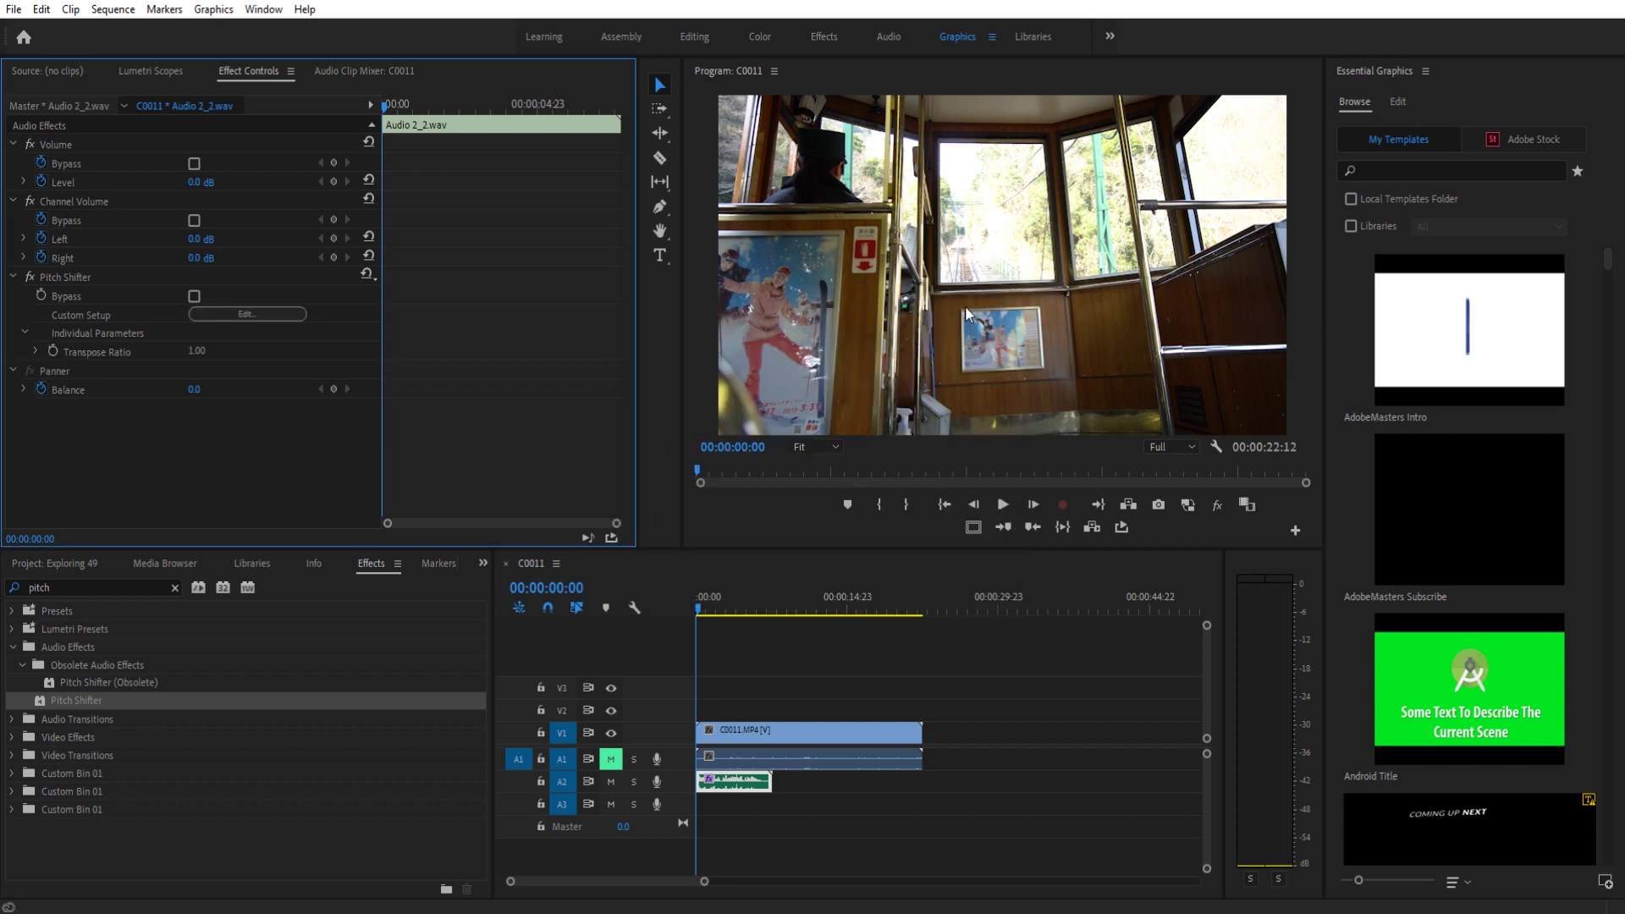
Set the first Transpose Ratio keyframe of 1.00 at 00:00:00:00
{"action": "left_click", "coordinate": [53, 351]}
{"action": "left_click_drag", "start_coordinate": [714, 612], "coordinate": [696, 611]}
{"action": "left_click", "coordinate": [66, 273]}
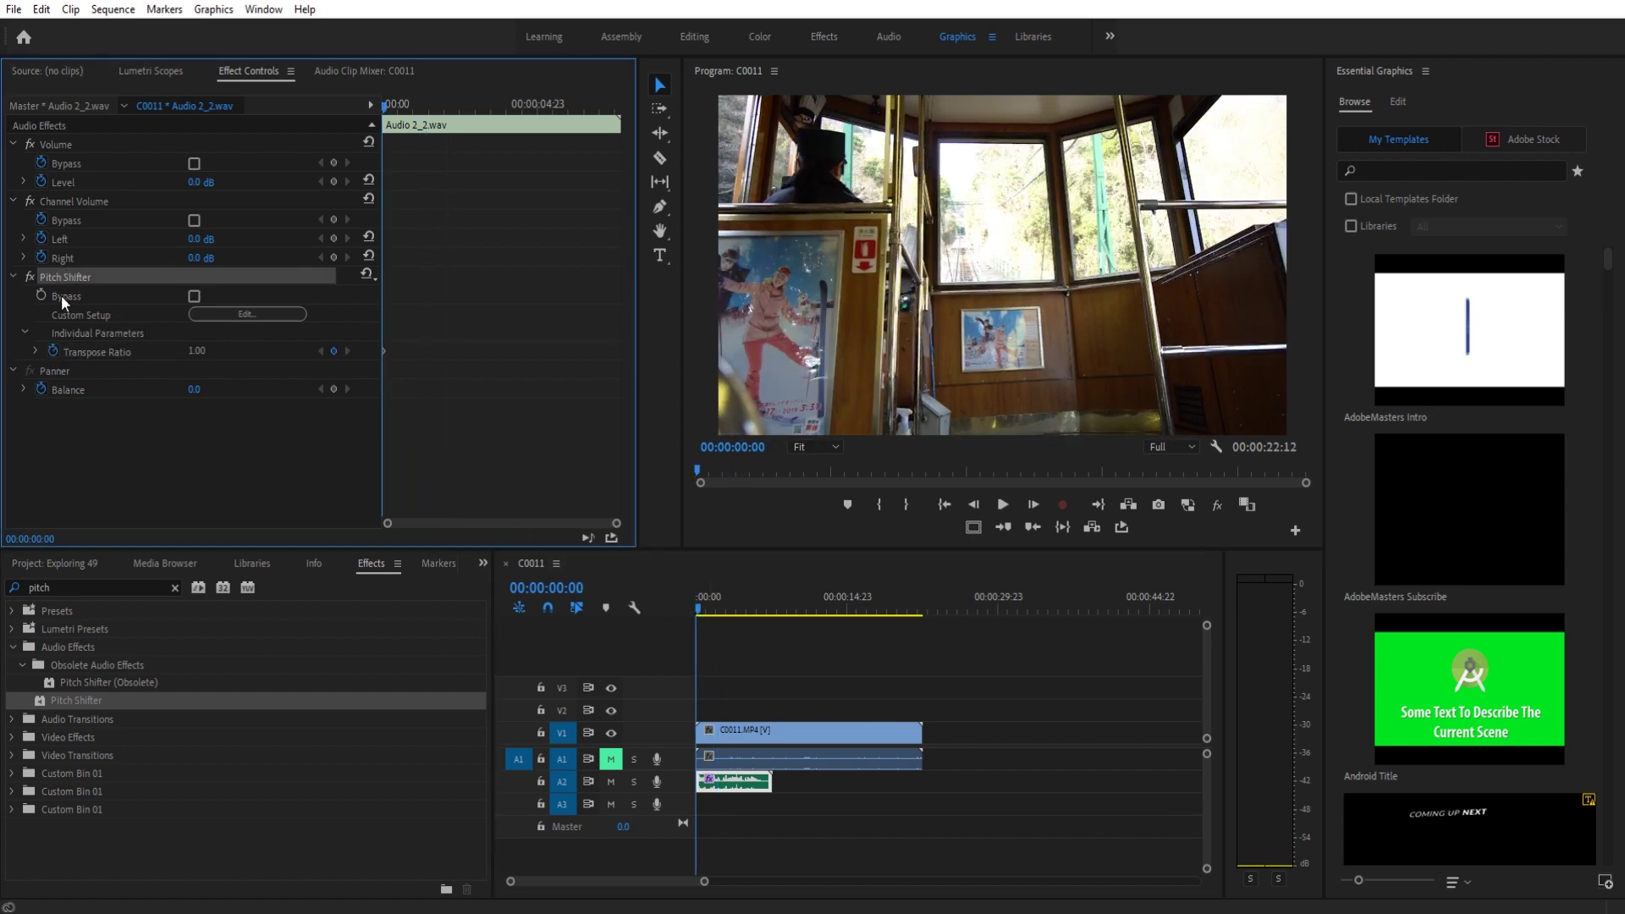
{"action": "left_click", "coordinate": [68, 333]}
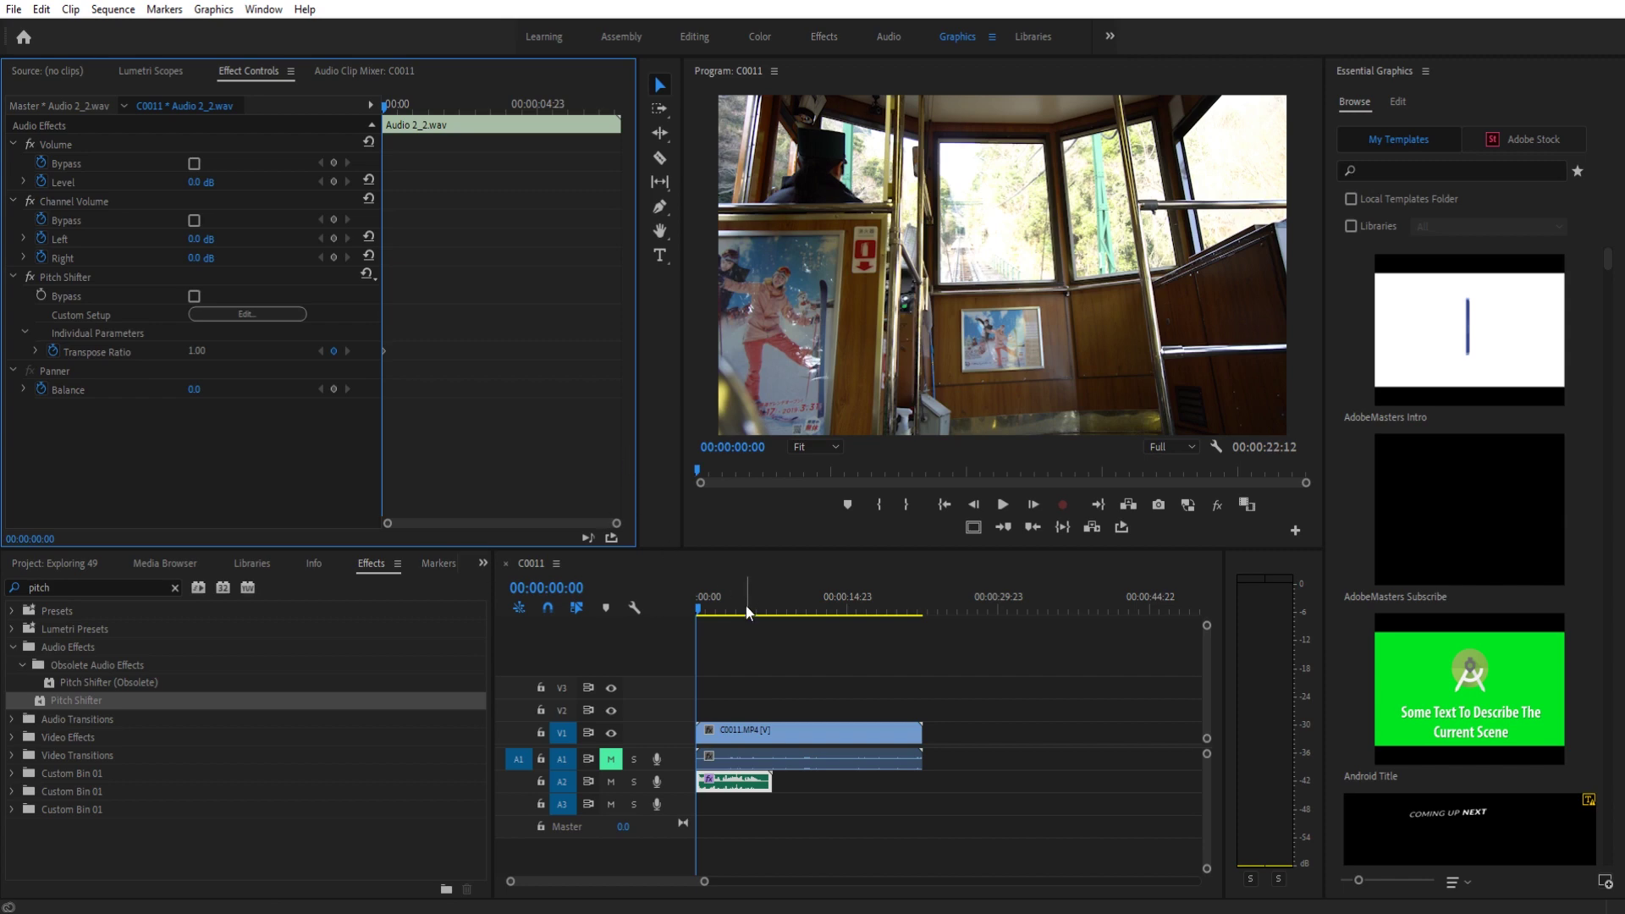
Expand Transpose Ratio and keyframe it to 1.12 a few seconds into the clip
{"action": "mouse_move", "coordinate": [694, 606]}
{"action": "left_mouse_down"}
{"action": "mouse_move", "coordinate": [738, 612]}
{"action": "mouse_move", "coordinate": [723, 609]}
{"action": "left_mouse_up"}
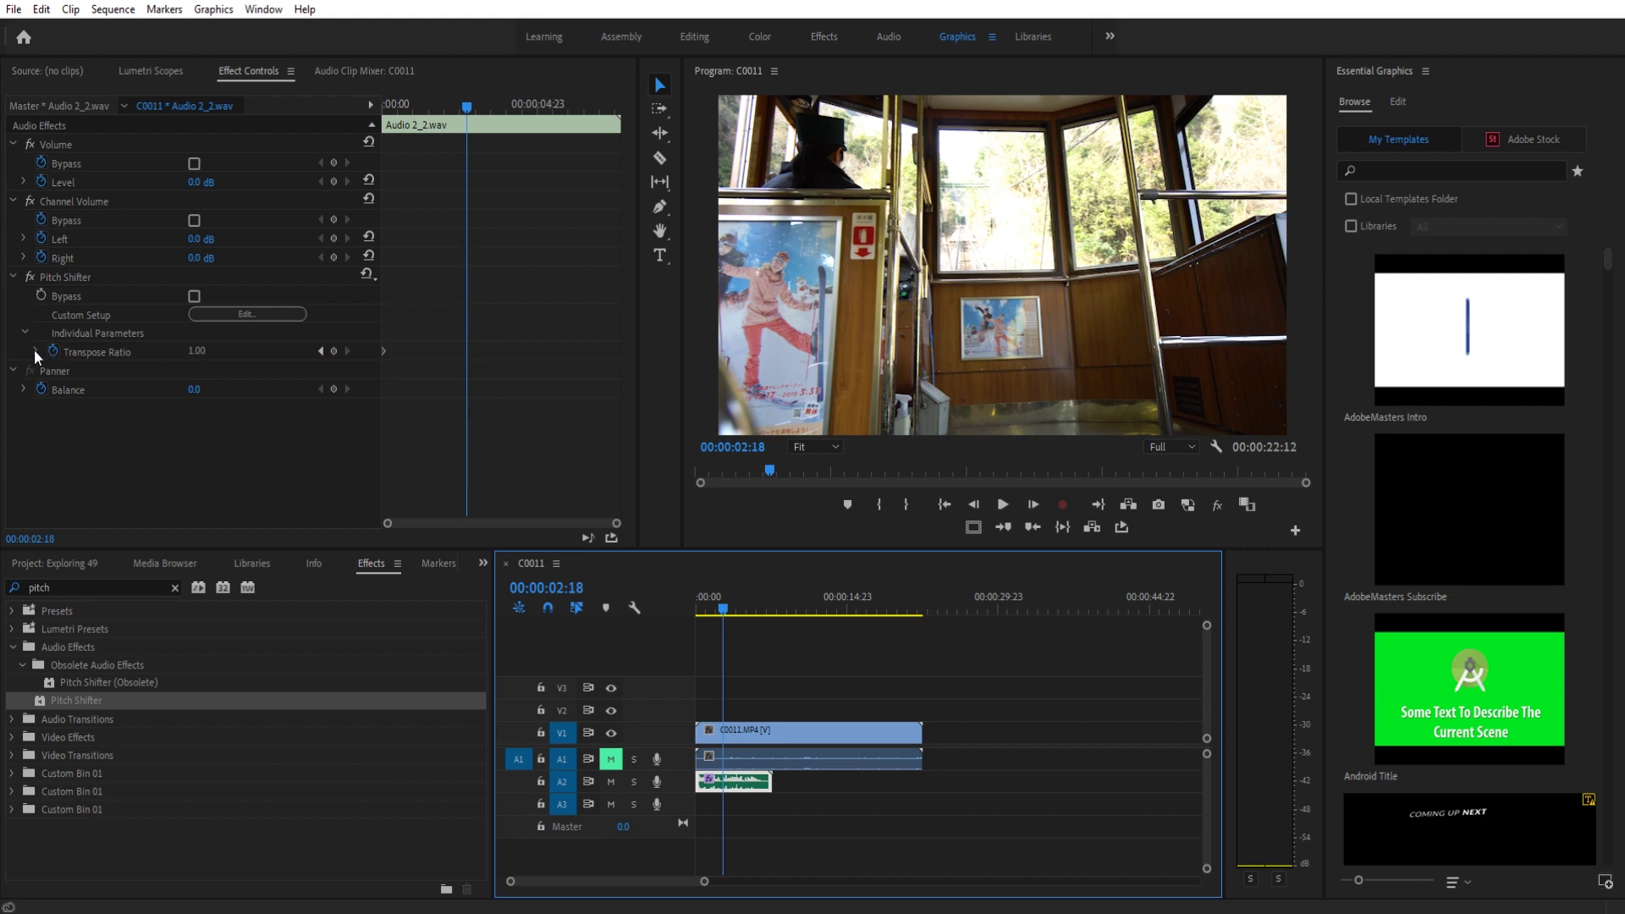
{"action": "left_click", "coordinate": [195, 353]}
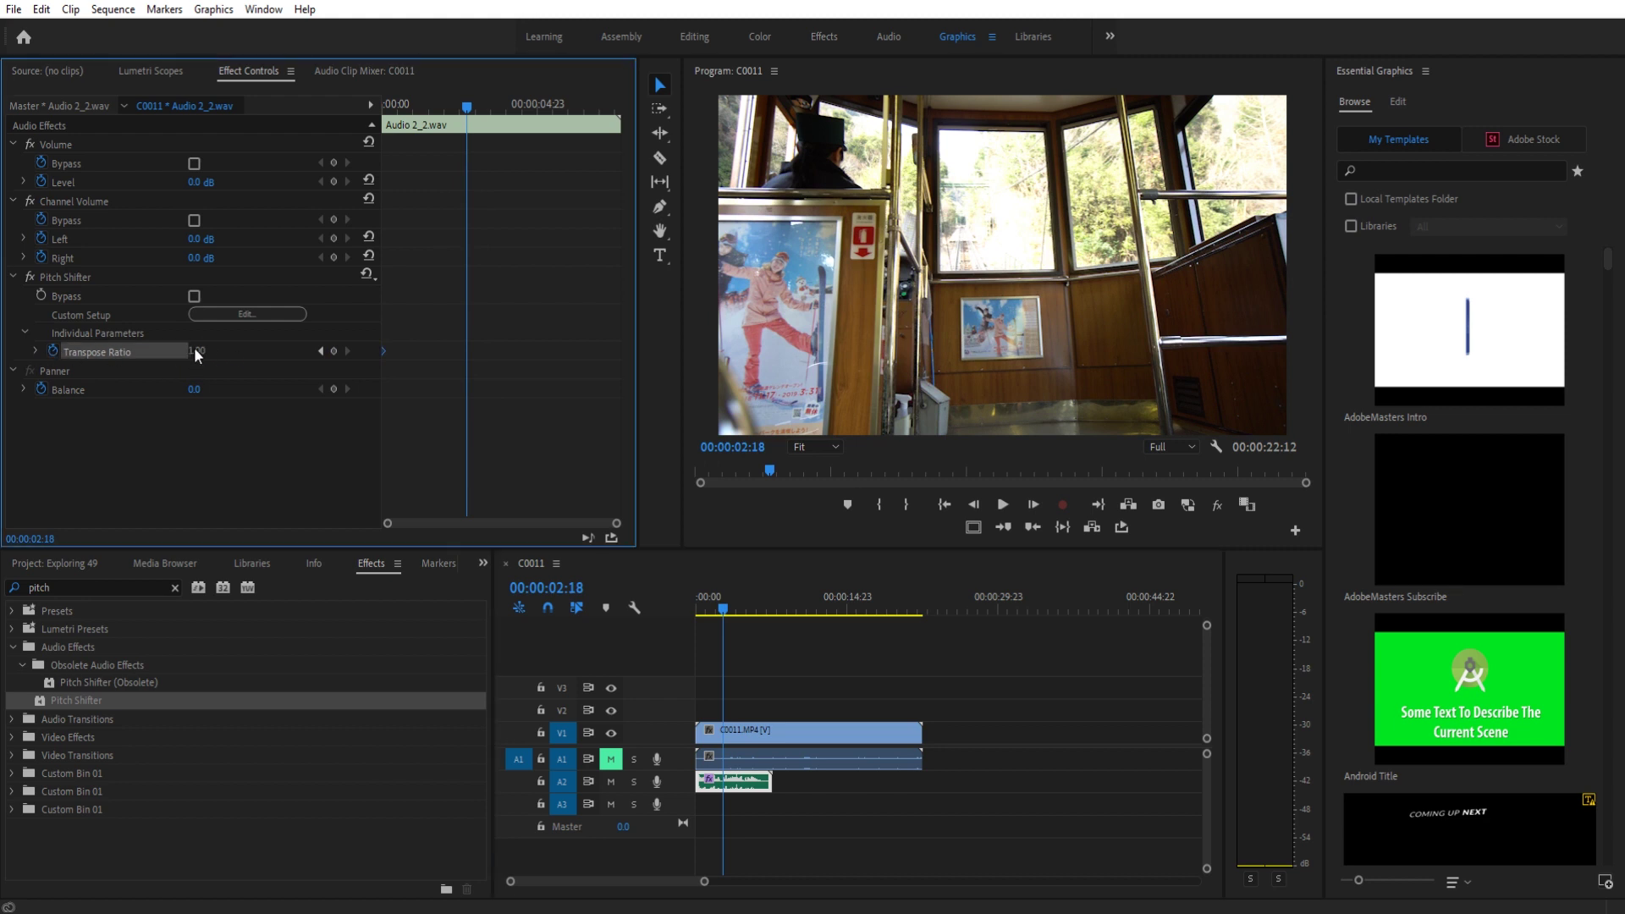
{"action": "left_click", "coordinate": [36, 349]}
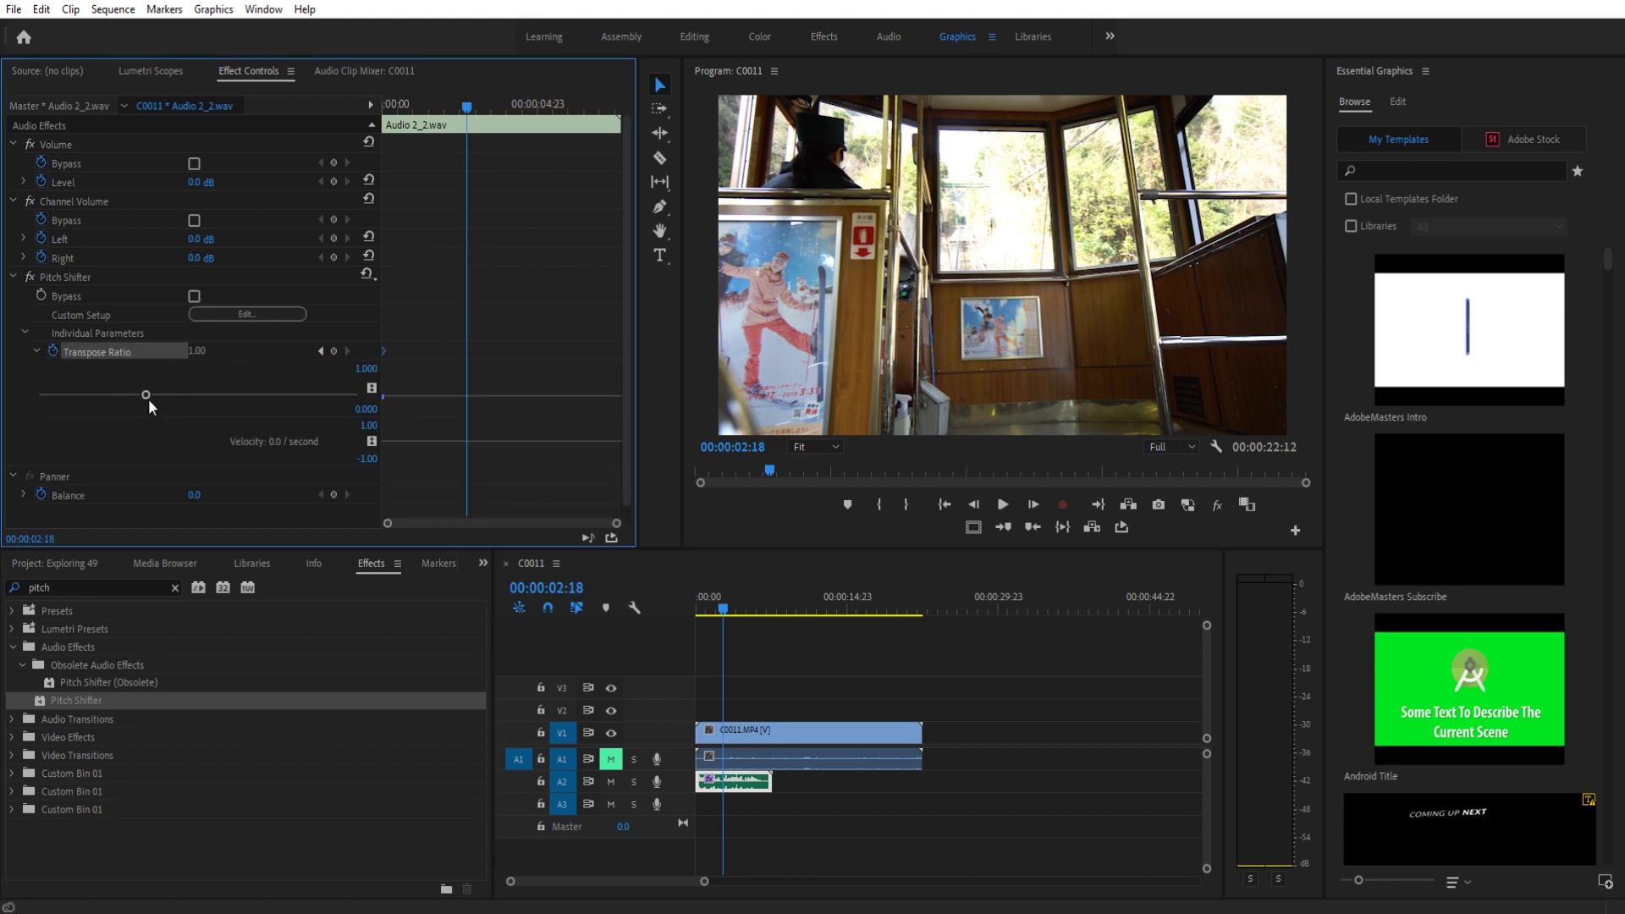
{"action": "left_click_drag", "start_coordinate": [145, 394], "coordinate": [170, 394]}
Add Transpose Ratio keyframes of 1.23 at 00:00:04:09 and 0.86 at 00:00:06:03
{"action": "left_click_drag", "start_coordinate": [724, 615], "coordinate": [742, 618]}
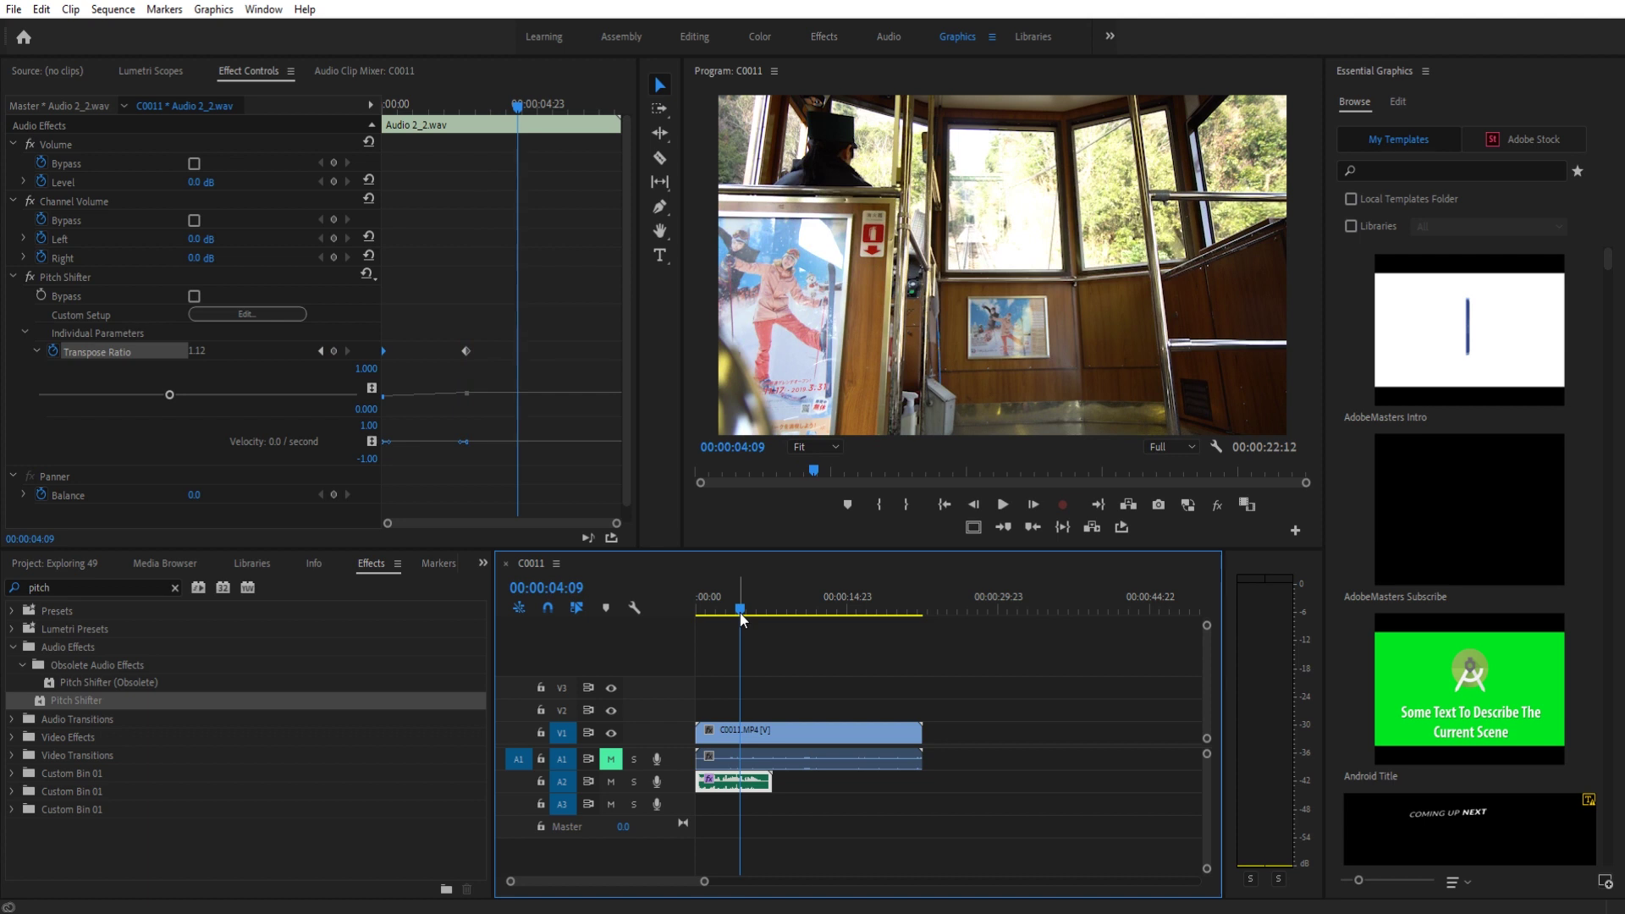
{"action": "mouse_move", "coordinate": [188, 394]}
{"action": "left_mouse_down"}
{"action": "mouse_move", "coordinate": [371, 391]}
{"action": "mouse_move", "coordinate": [180, 395]}
{"action": "left_mouse_up"}
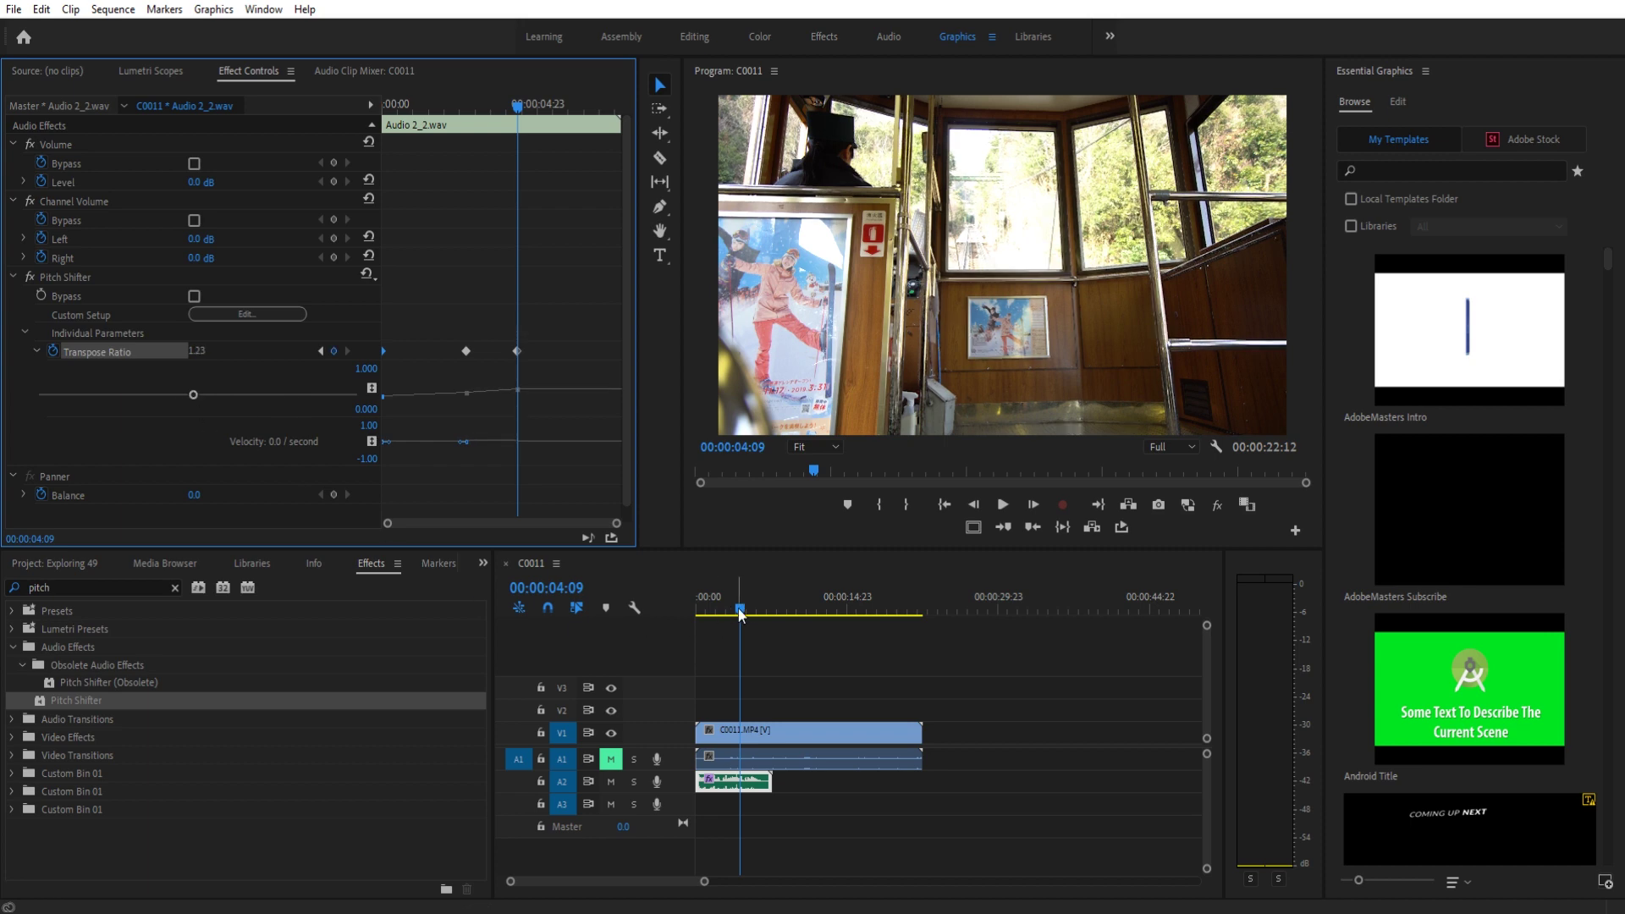
{"action": "left_click_drag", "start_coordinate": [741, 611], "coordinate": [757, 611]}
{"action": "mouse_move", "coordinate": [192, 398]}
{"action": "left_mouse_down"}
{"action": "mouse_move", "coordinate": [112, 391]}
{"action": "mouse_move", "coordinate": [180, 394]}
{"action": "left_mouse_up"}
{"action": "left_click", "coordinate": [697, 607]}
Play the sequence to hear the rising and falling pitch, then save the project
{"action": "key", "text": "space"}
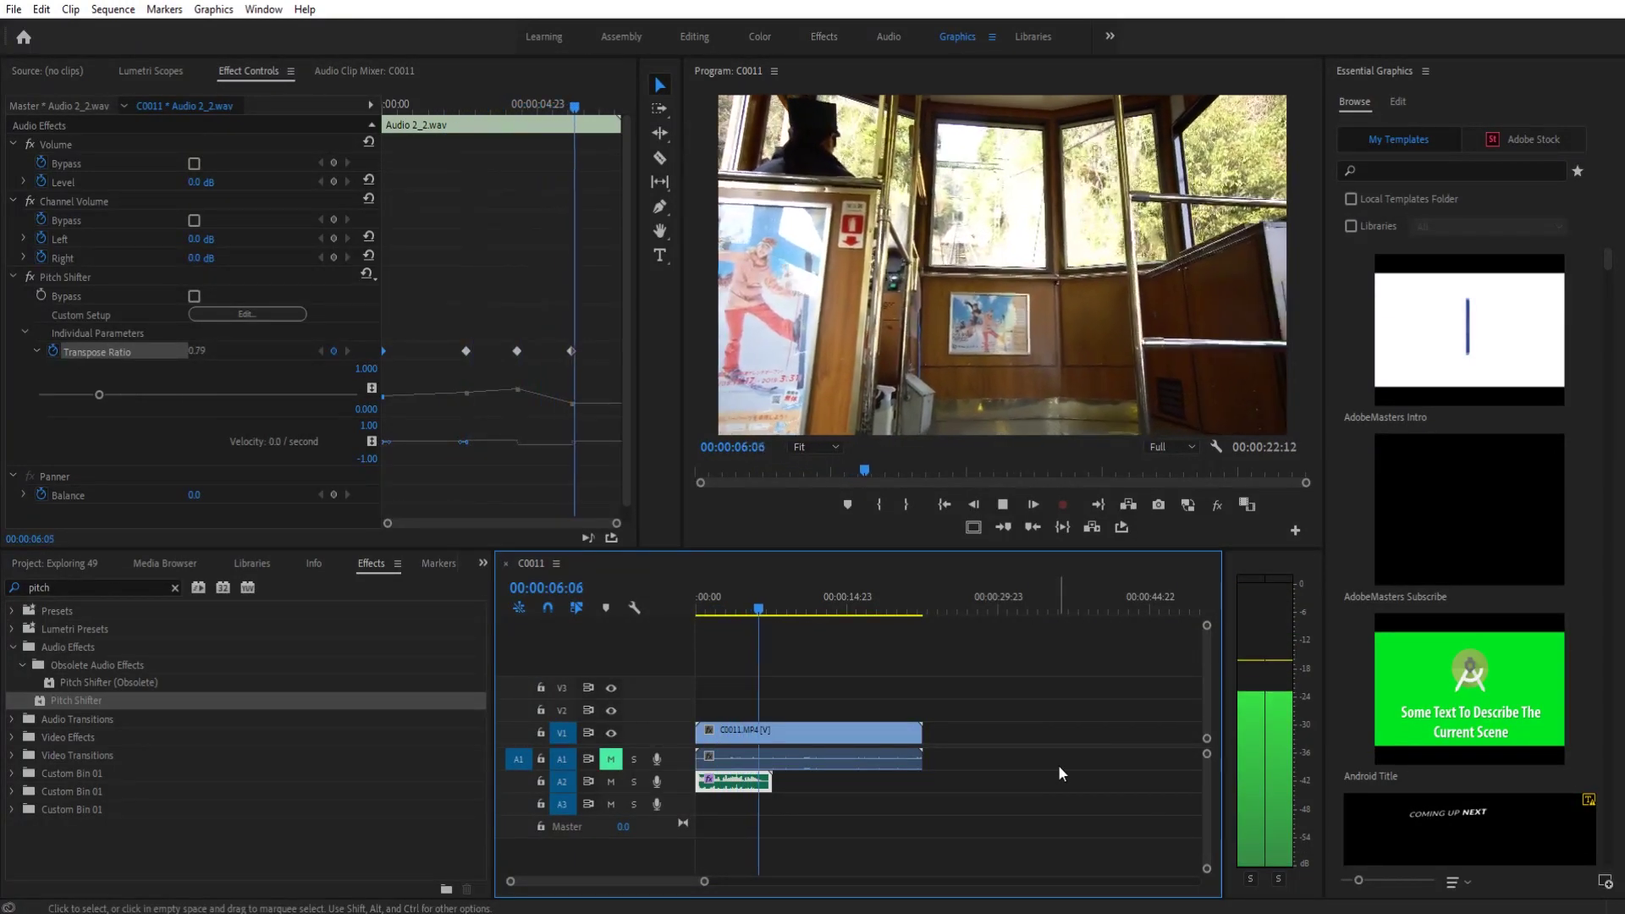
{"action": "key", "text": "space"}
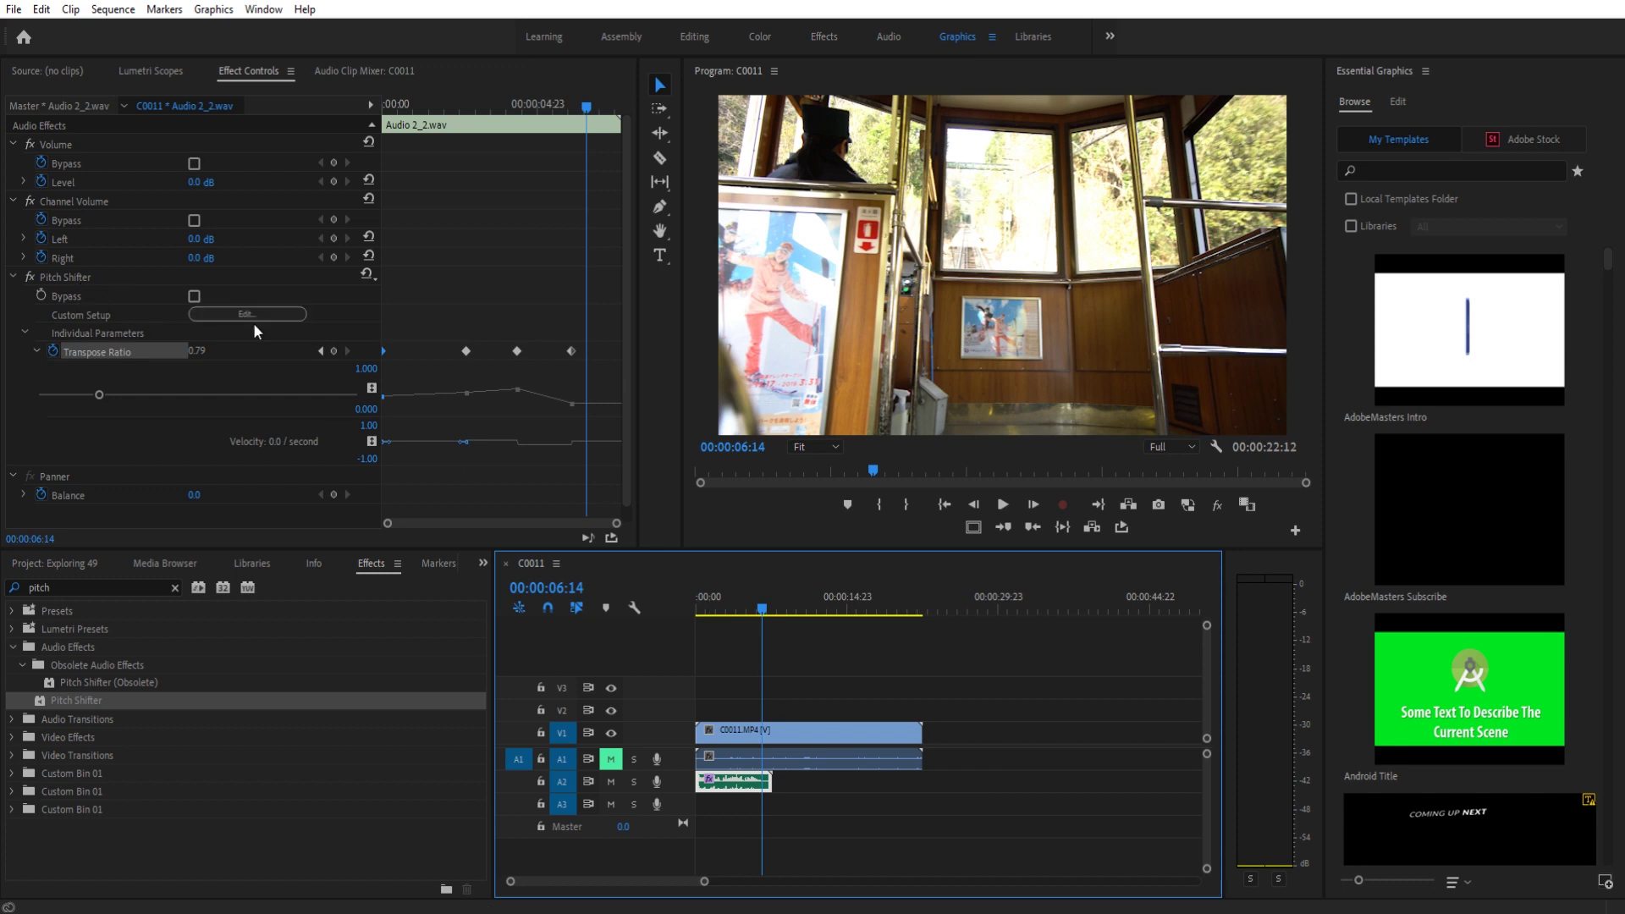
{"action": "key", "text": "ctrl+s"}
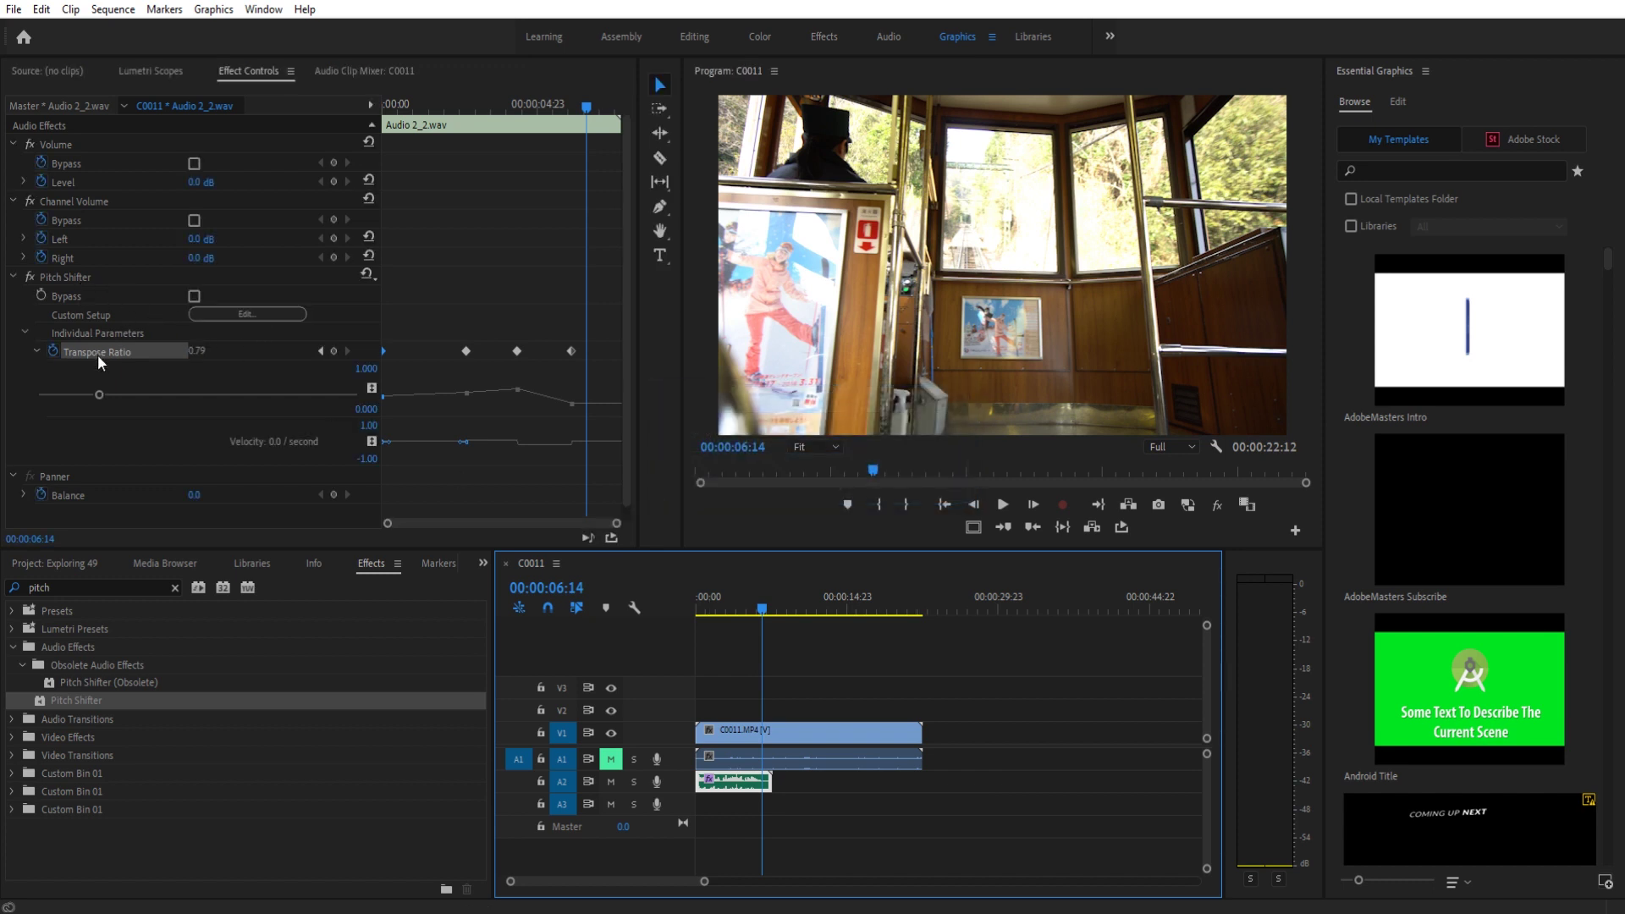